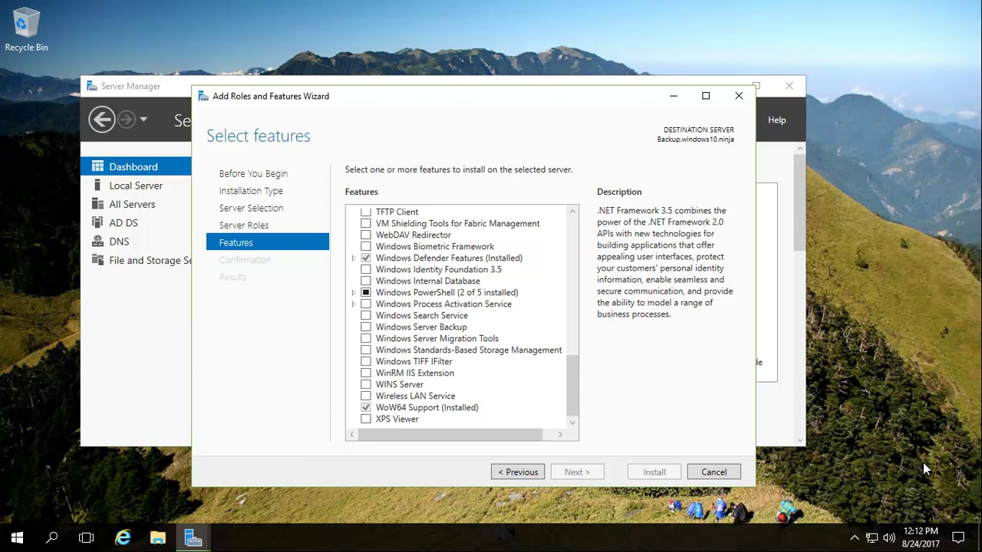
pyautogui.click(17, 538)
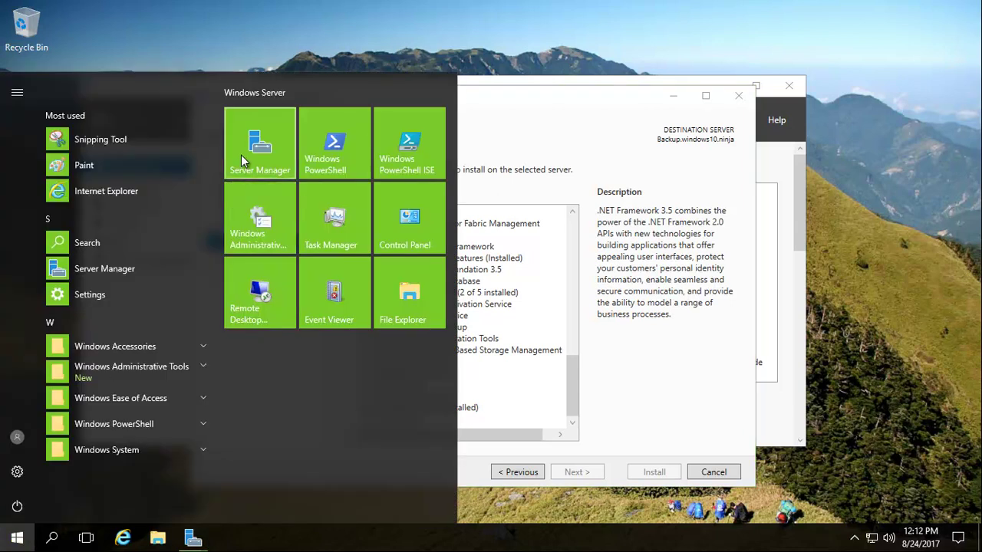
pyautogui.click(581, 101)
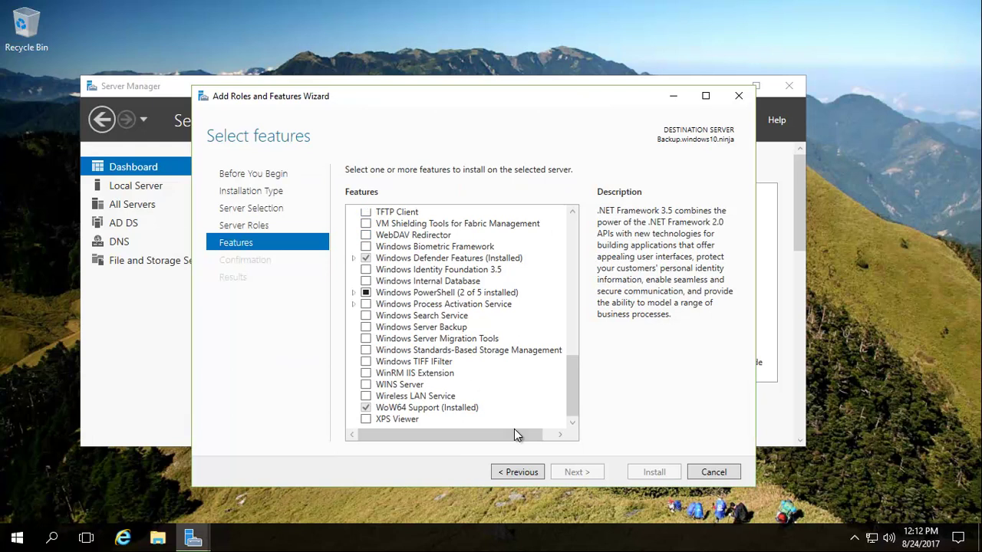
pyautogui.click(516, 471)
pyautogui.click(515, 471)
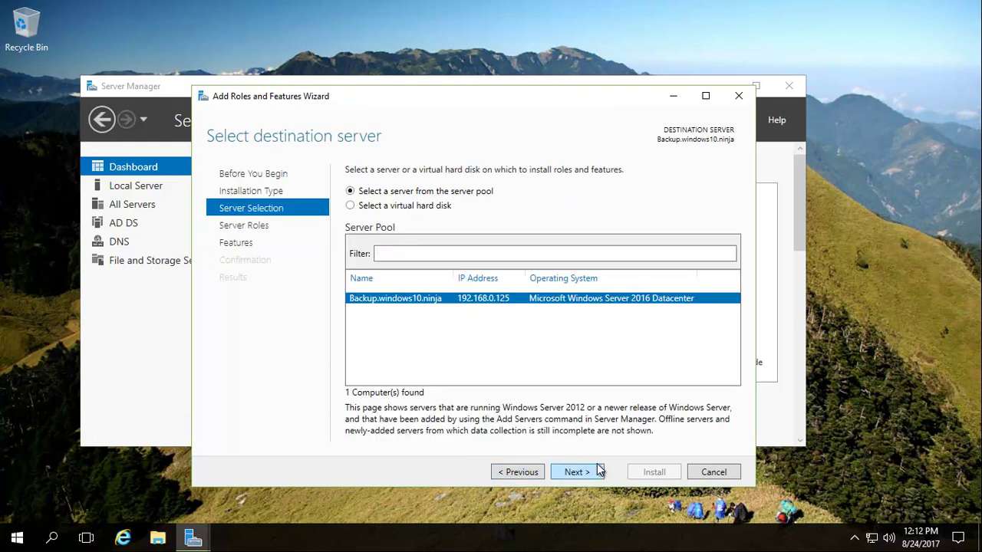
pyautogui.click(580, 479)
pyautogui.click(575, 473)
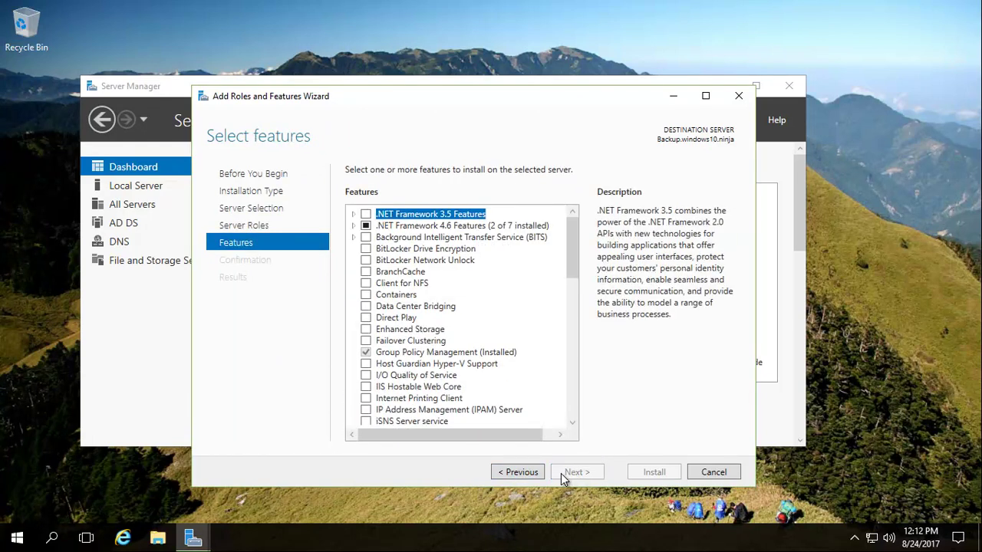
# - Select the Windows Server Backup feature and install it on the destination server
pyautogui.scroll(-13, 502, 393)
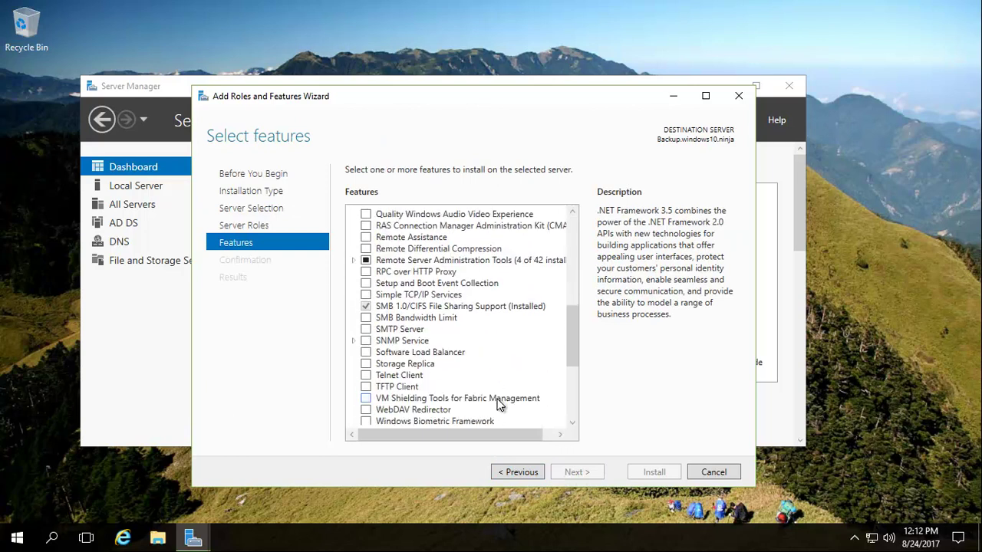
pyautogui.scroll(-1, 500, 405)
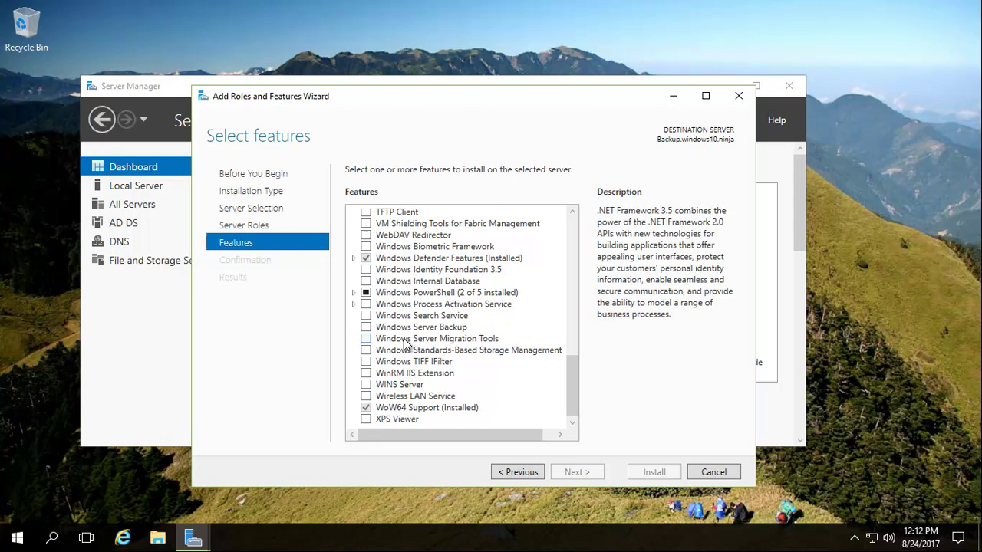
pyautogui.click(367, 327)
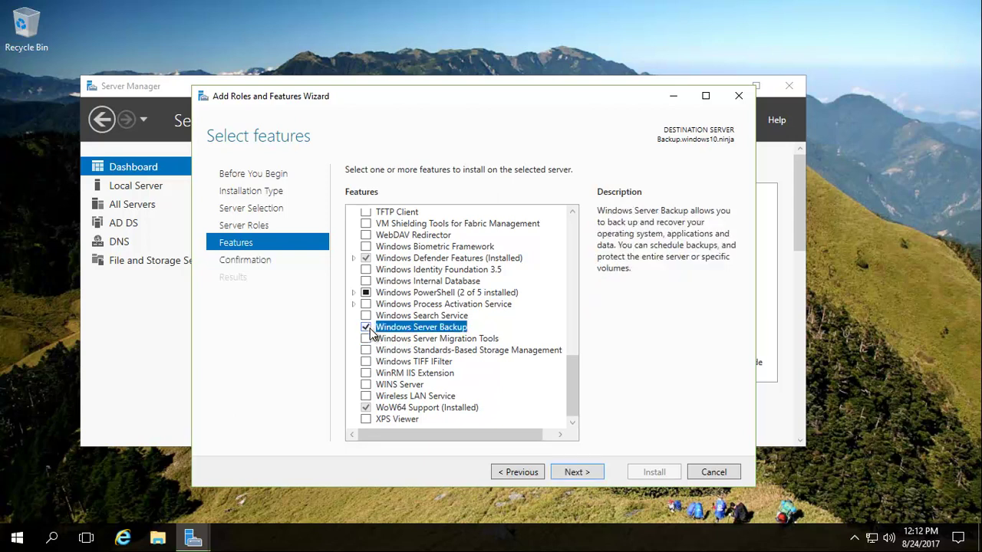
pyautogui.click(583, 476)
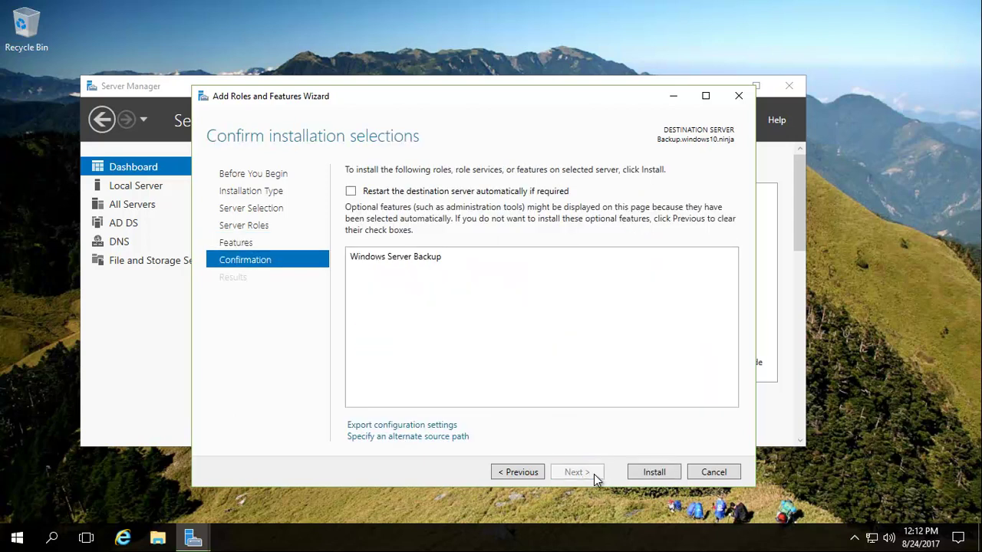
pyautogui.click(656, 473)
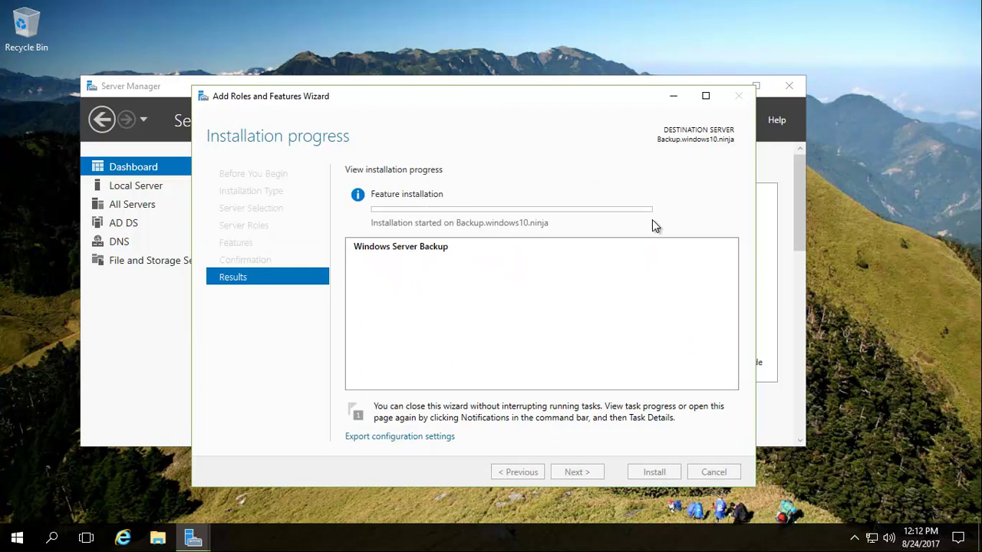
# - Minimize the installation wizard and open the Windows Server Backup tool from Server Manager
pyautogui.click(673, 96)
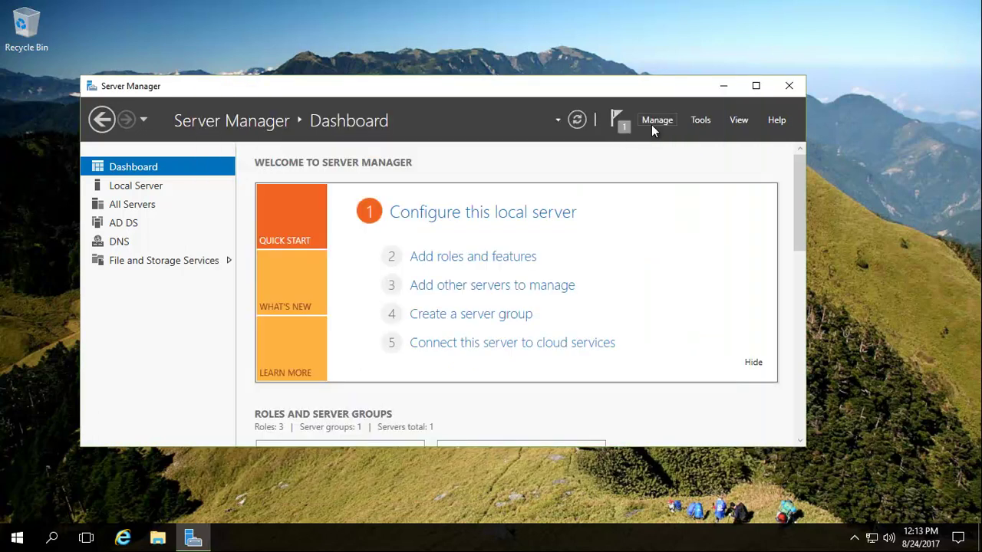
pyautogui.click(697, 122)
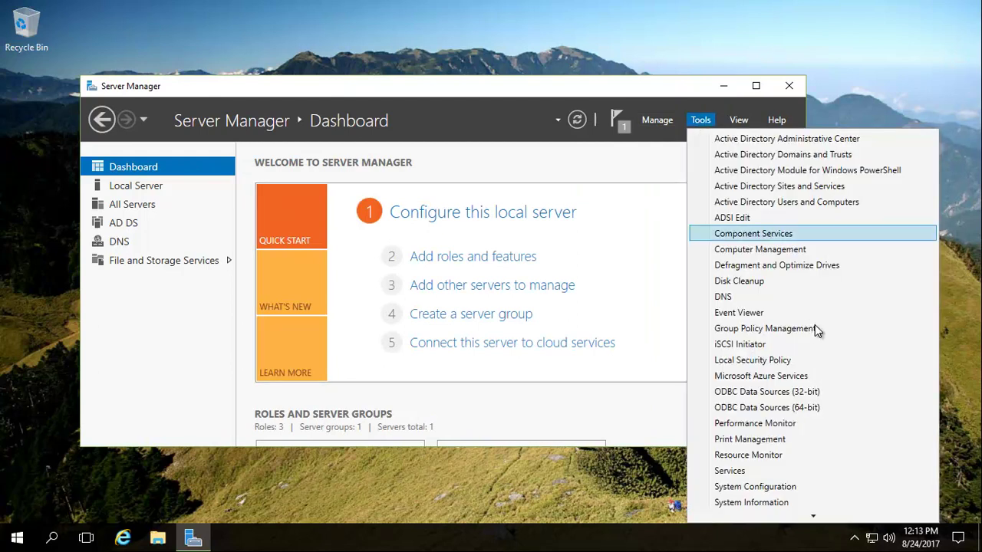
pyautogui.scroll(-3, 813, 329)
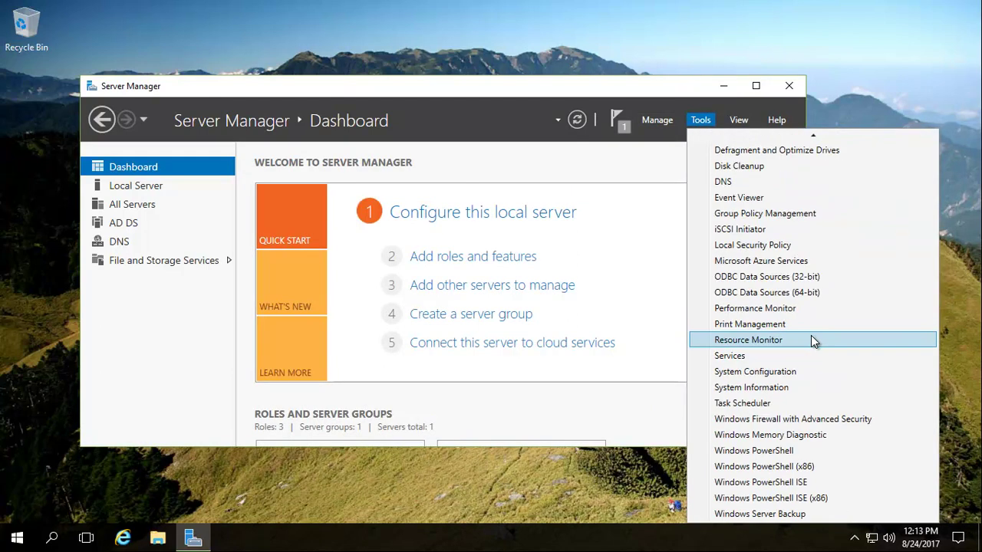
pyautogui.click(773, 519)
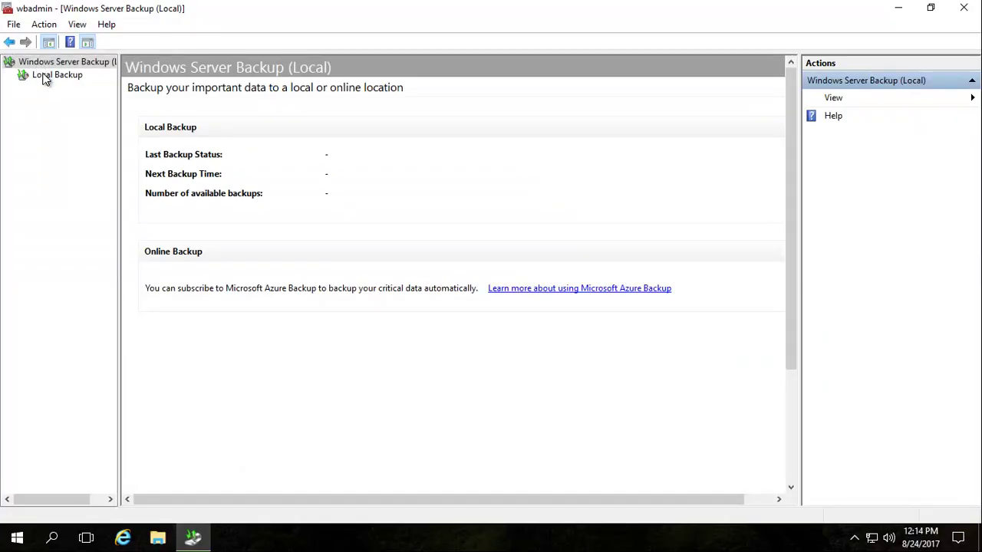
# - Start a new backup schedule for Local Backup and proceed to the backup configuration choice
pyautogui.click(44, 79)
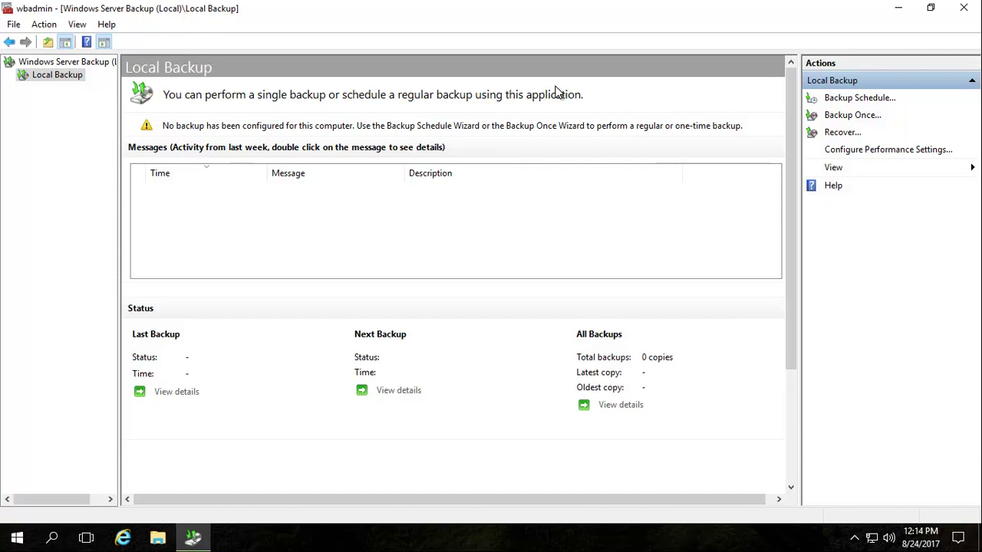
pyautogui.click(864, 103)
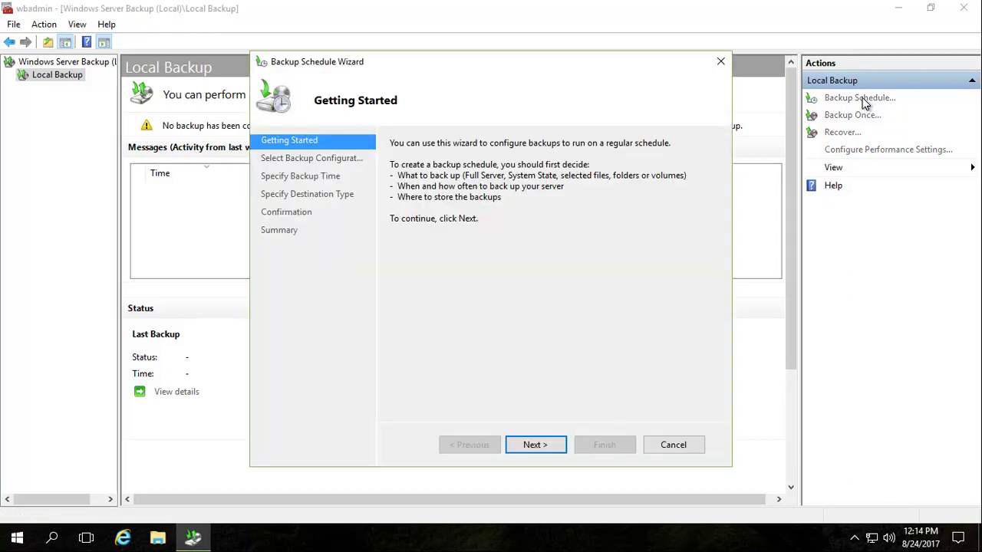
pyautogui.click(535, 448)
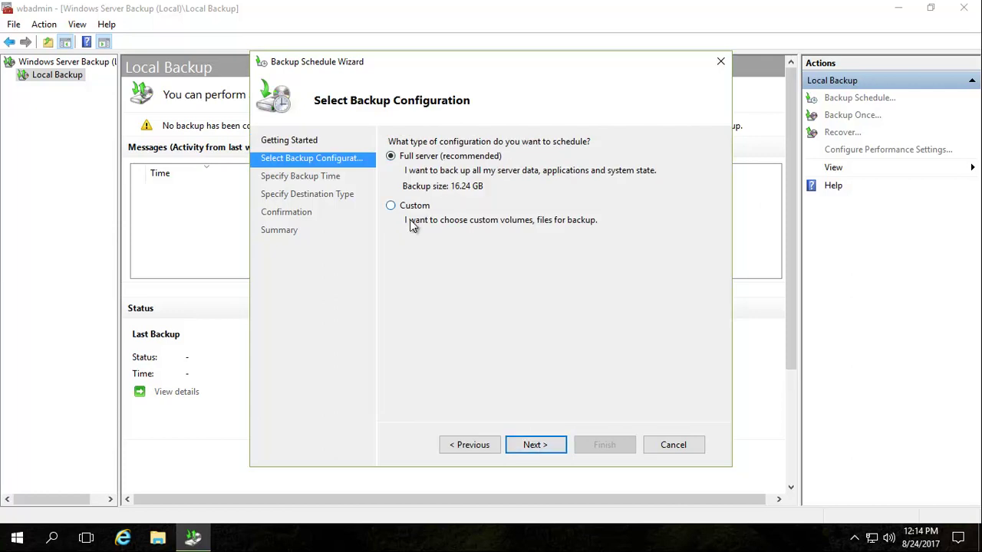
pyautogui.click(391, 206)
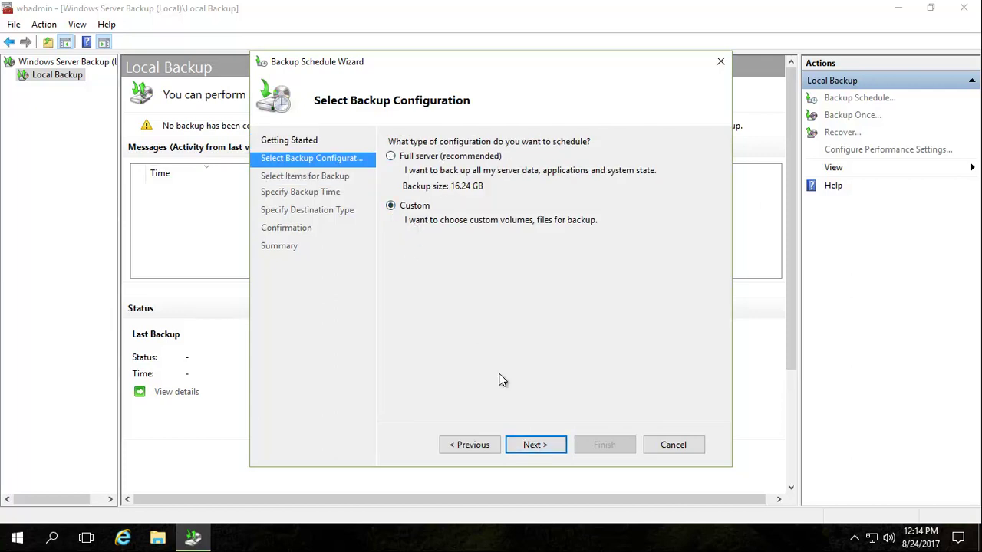
pyautogui.click(534, 446)
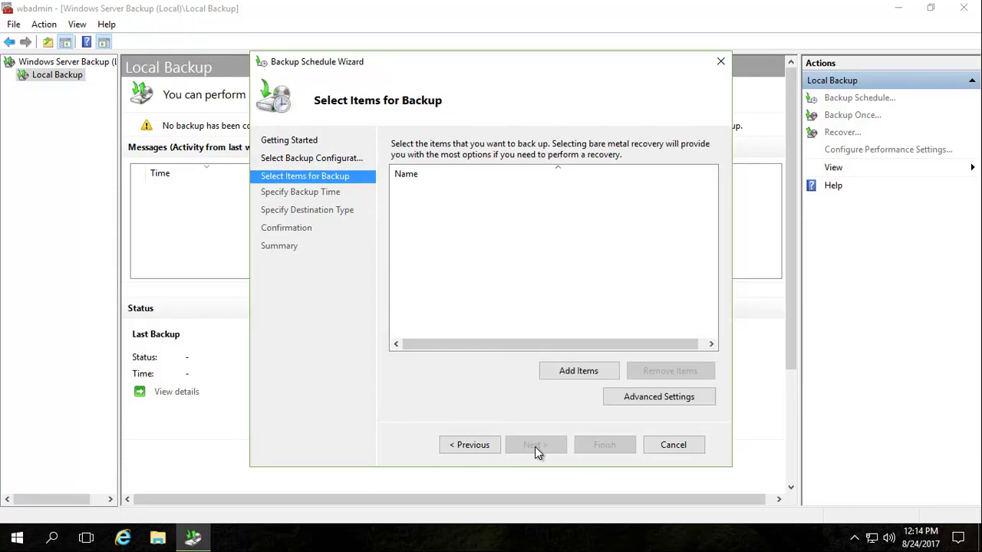
pyautogui.click(471, 445)
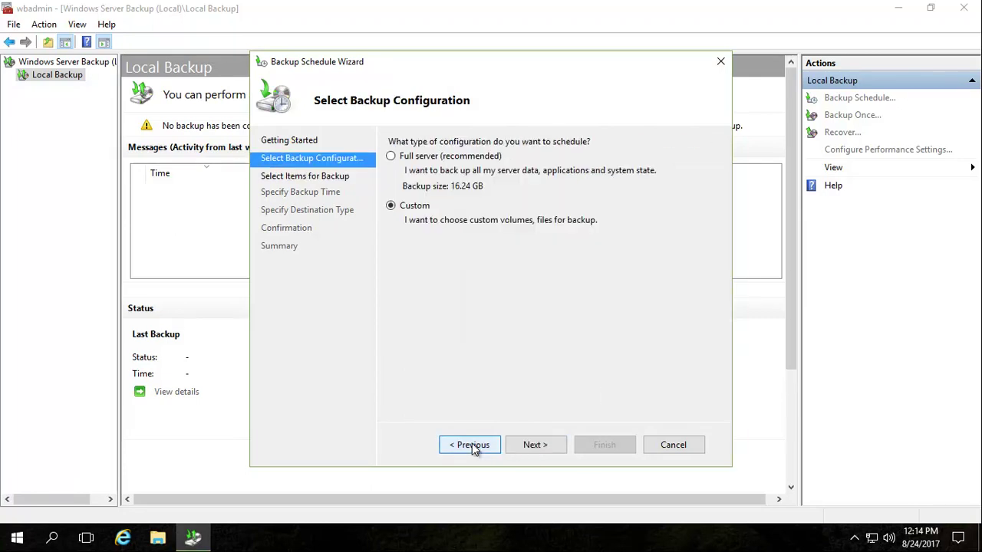
pyautogui.click(390, 155)
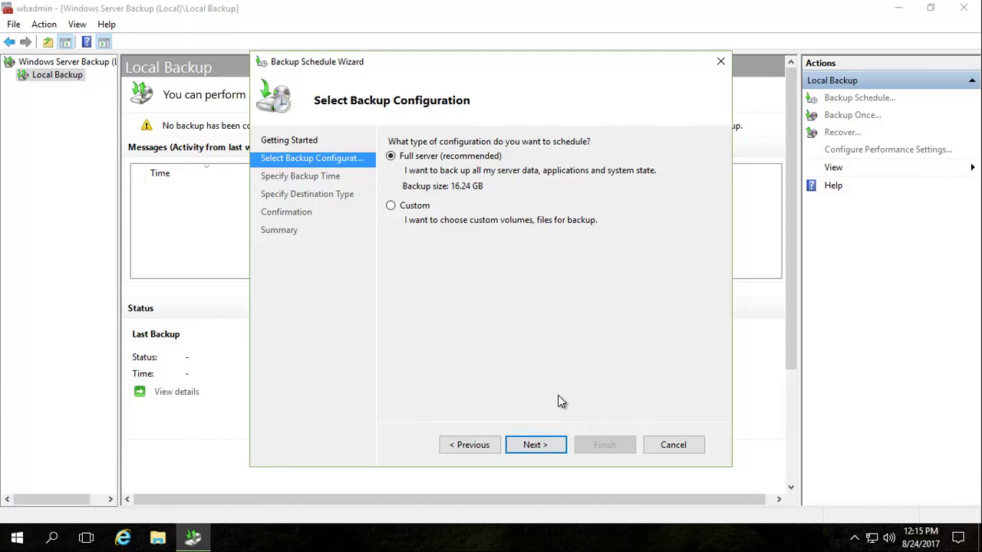
# - Try a custom configuration with System state as a backup item, cancel the item selection and return to the configuration choice
pyautogui.click(391, 207)
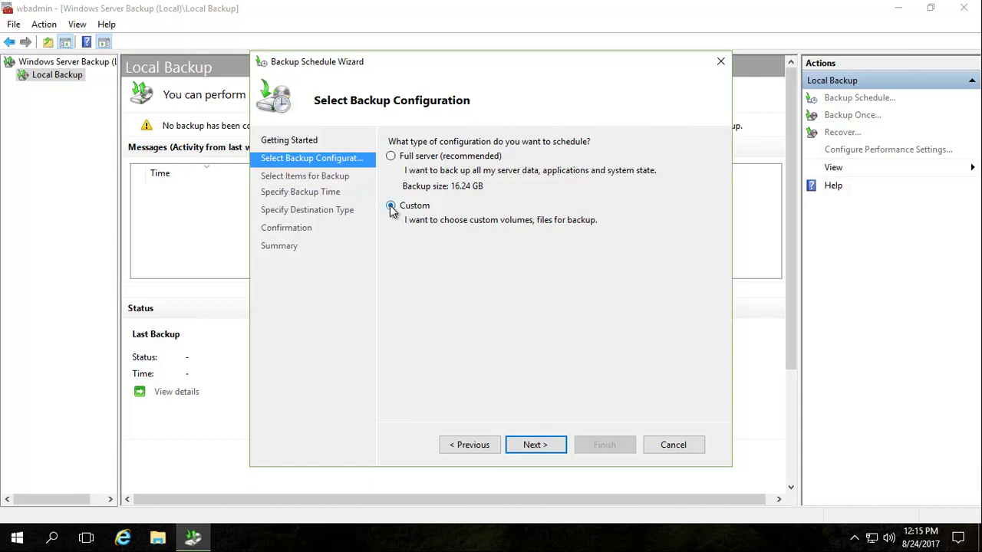
pyautogui.click(542, 445)
pyautogui.click(592, 372)
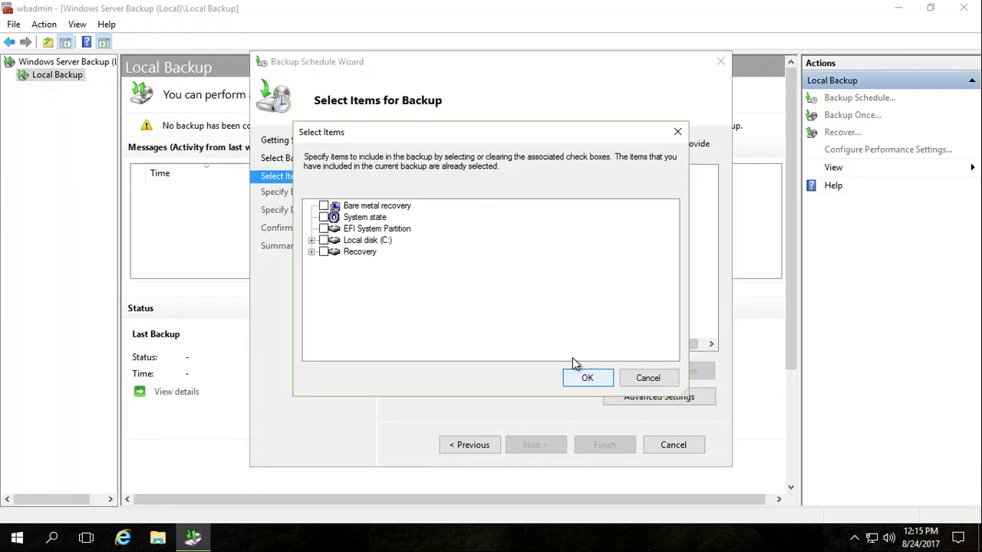
pyautogui.click(323, 218)
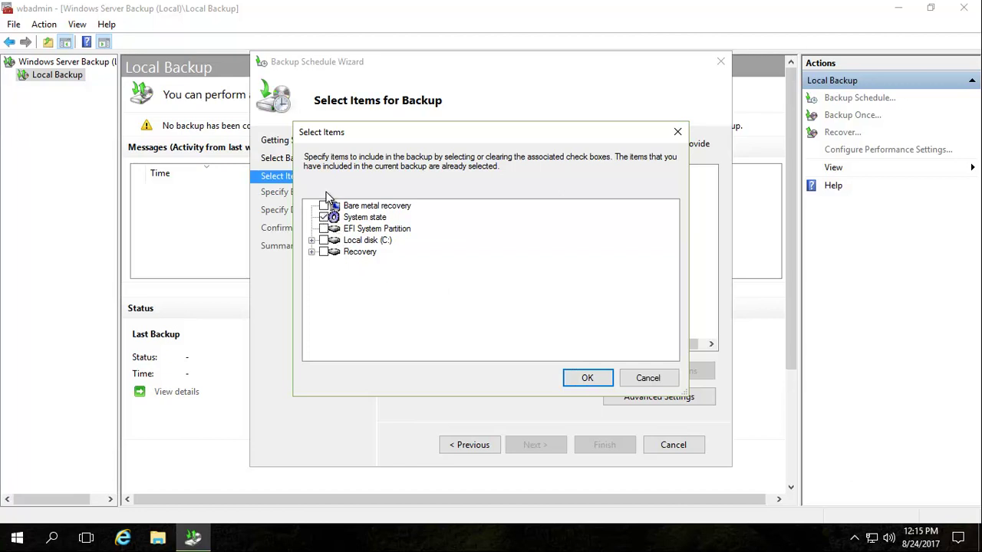
pyautogui.click(649, 375)
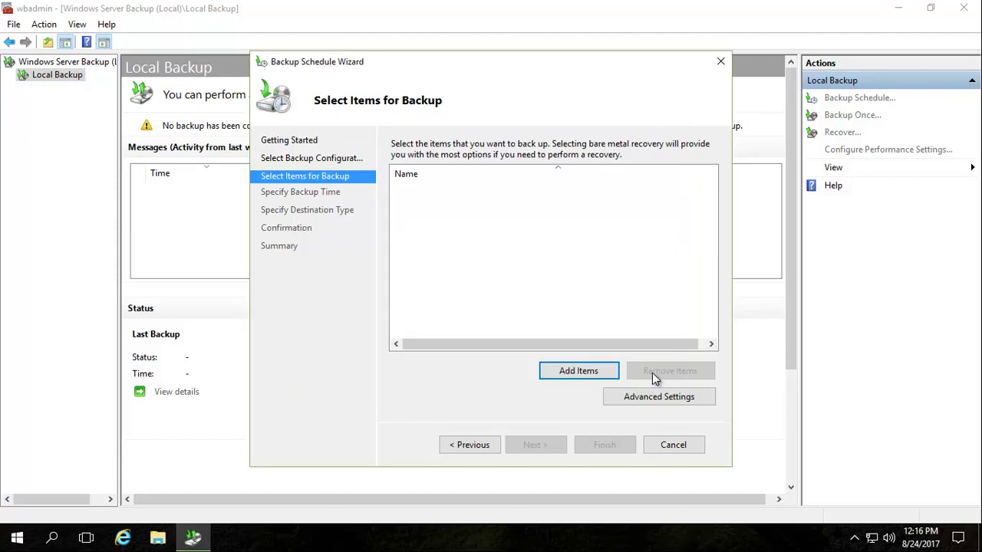
pyautogui.click(483, 445)
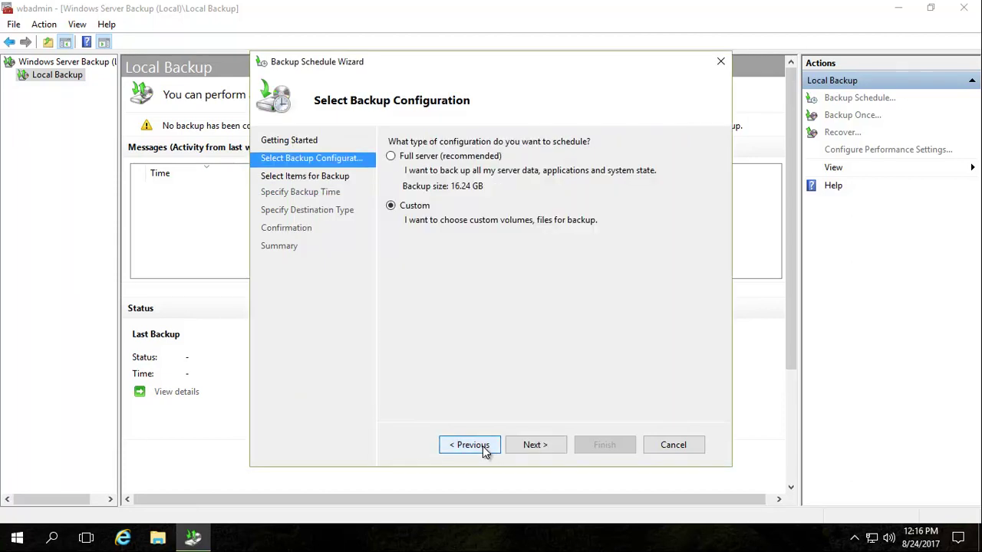
# - Choose the full server configuration and set the backup to run more than once a day
pyautogui.click(391, 157)
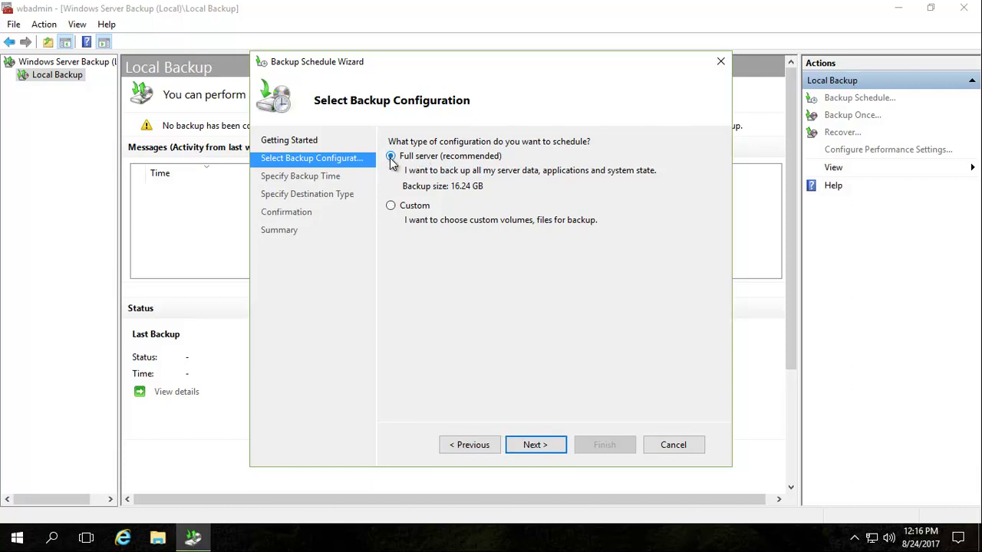
pyautogui.click(534, 447)
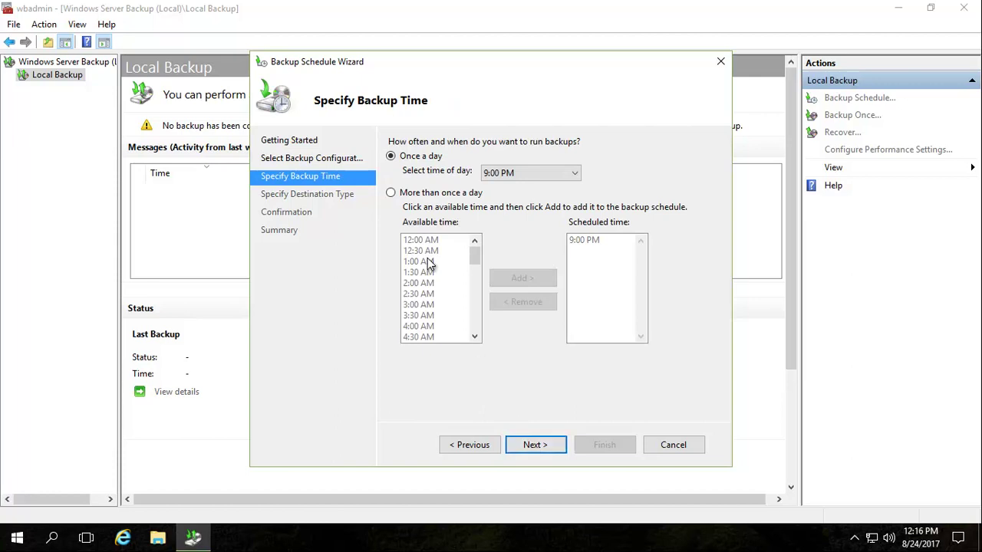
pyautogui.click(393, 194)
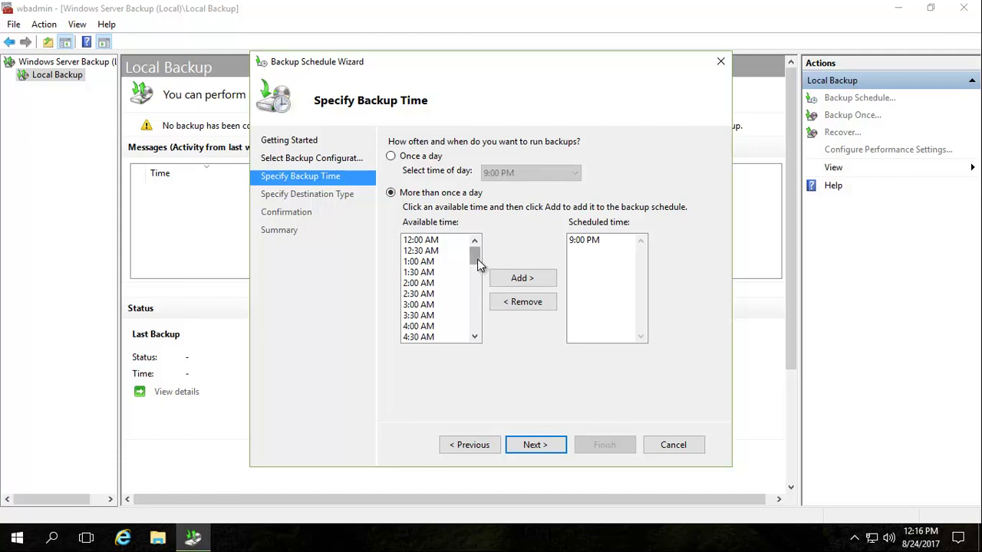
# - Add 10:00 AM, 12:00 PM and 2:00 PM to the scheduled backup times and continue to the destination type
pyautogui.moveTo(478, 263); pyautogui.dragTo(479, 288)
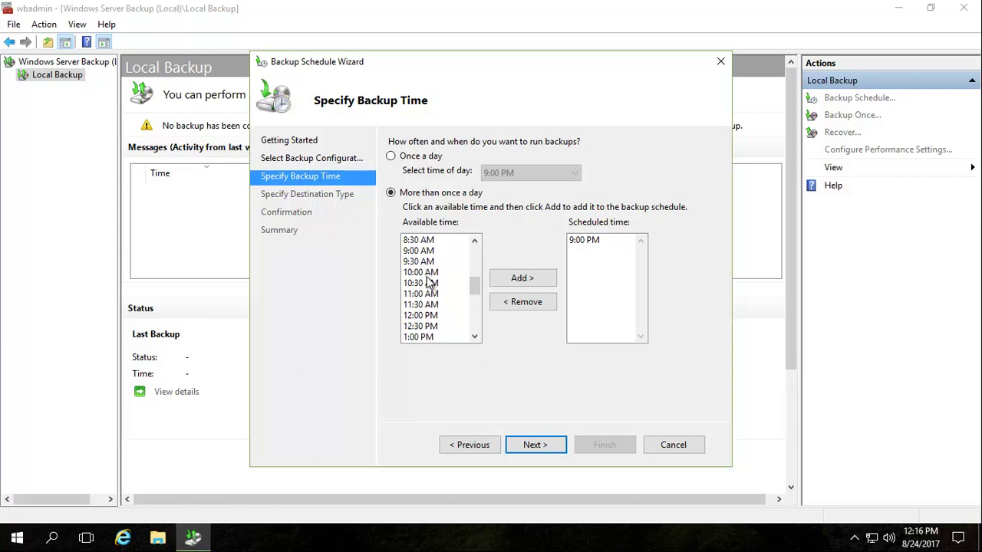
pyautogui.click(427, 274)
pyautogui.click(502, 285)
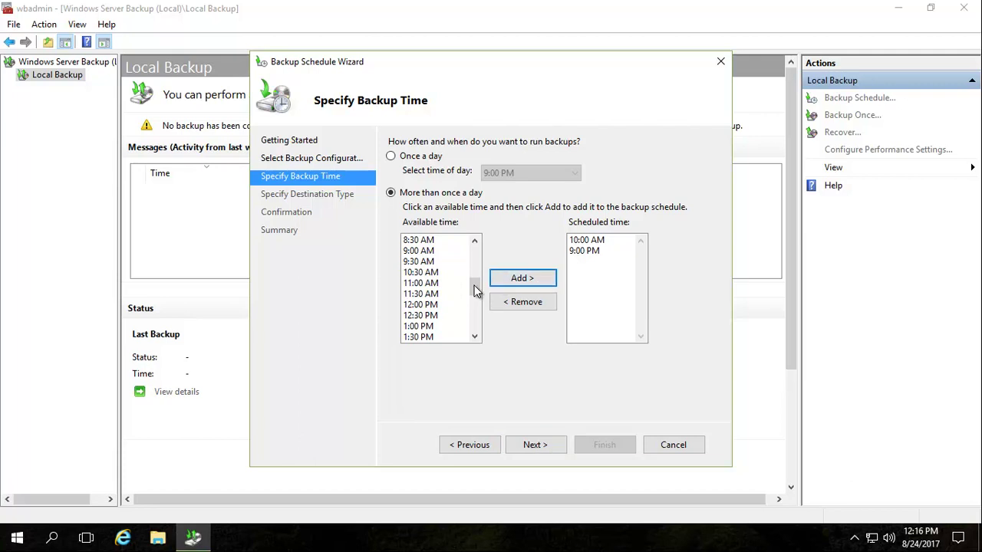
pyautogui.click(422, 307)
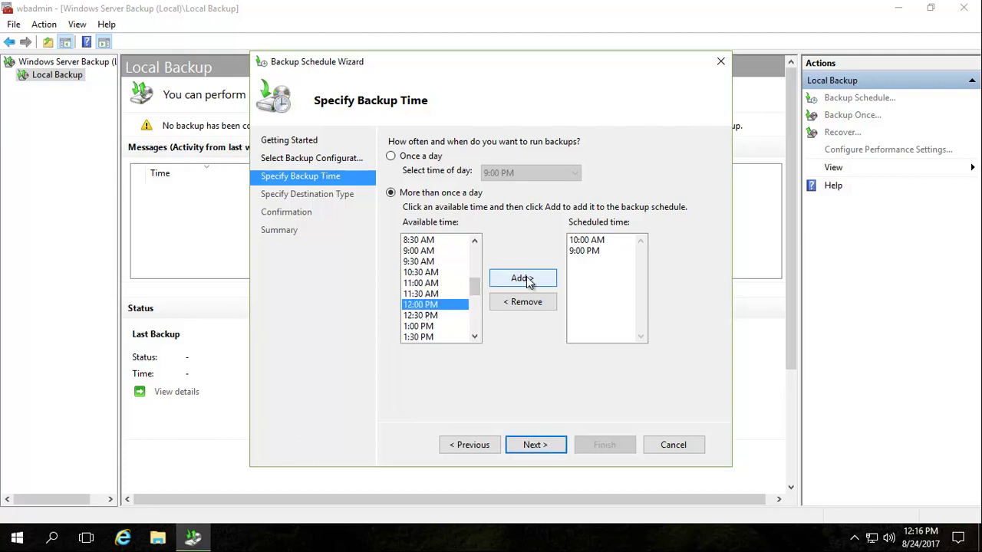
pyautogui.click(517, 284)
pyautogui.moveTo(473, 284); pyautogui.dragTo(474, 296)
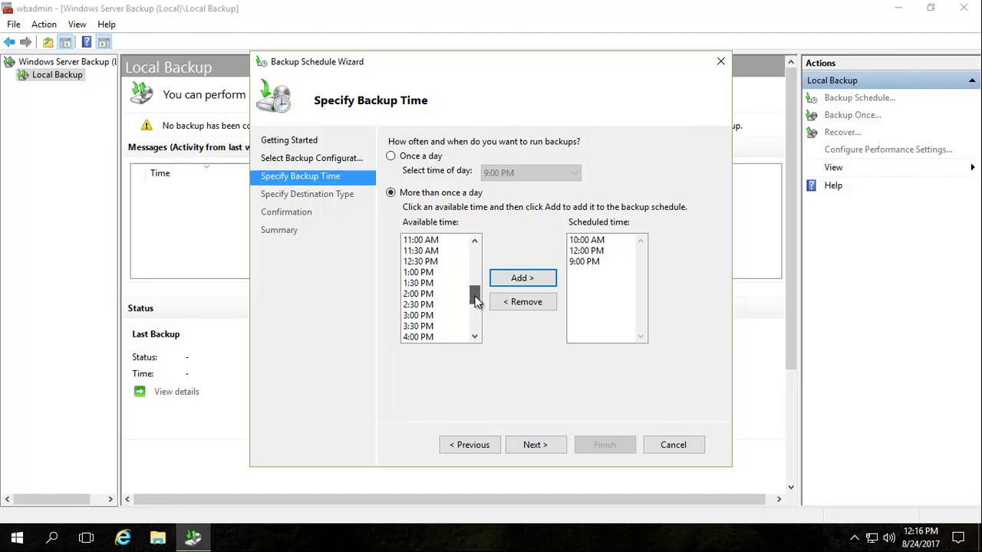
pyautogui.click(434, 298)
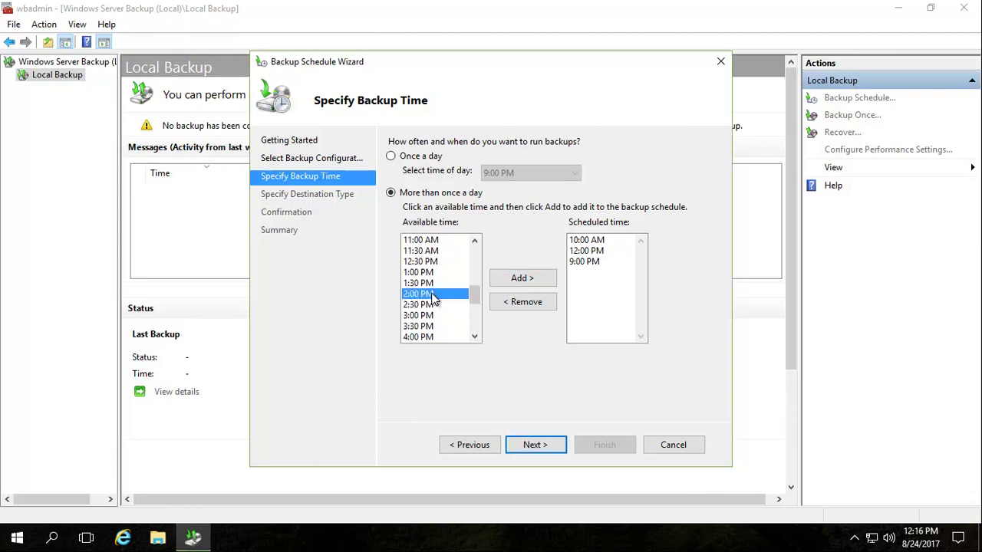
pyautogui.click(524, 280)
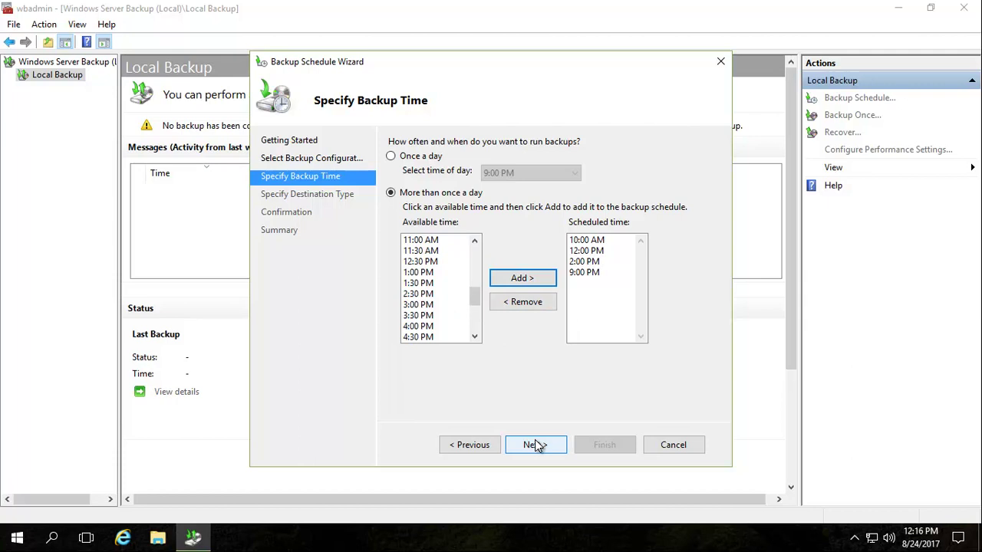
pyautogui.click(536, 445)
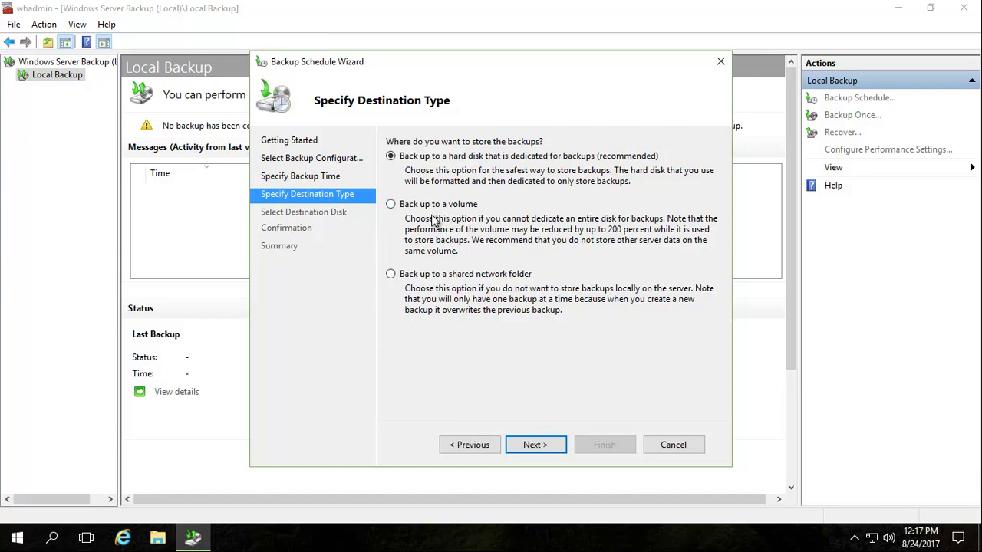
# - Choose backup to a dedicated hard disk and select Disk 1, the 60 GB VMware disk, as the destination disk
pyautogui.click(391, 205)
pyautogui.click(391, 158)
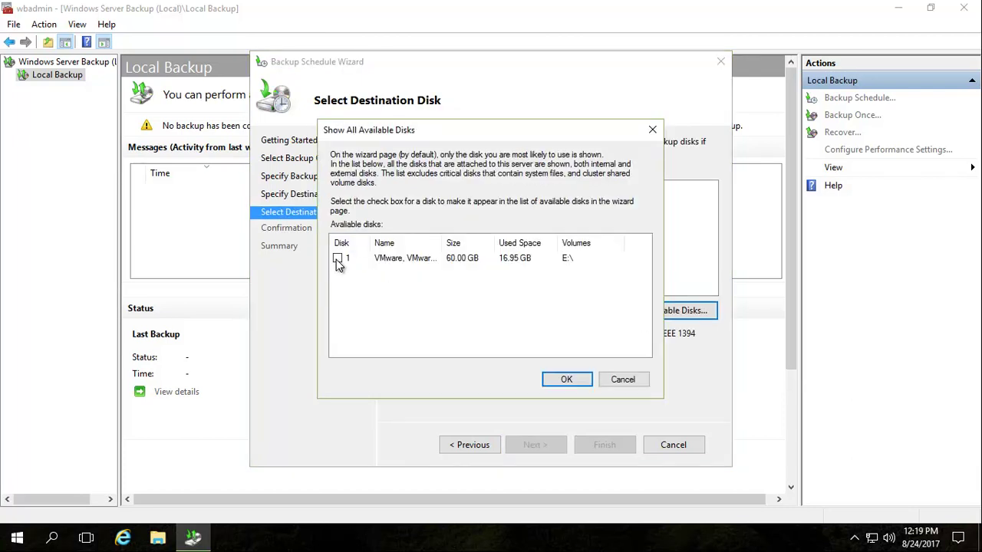
pyautogui.click(623, 379)
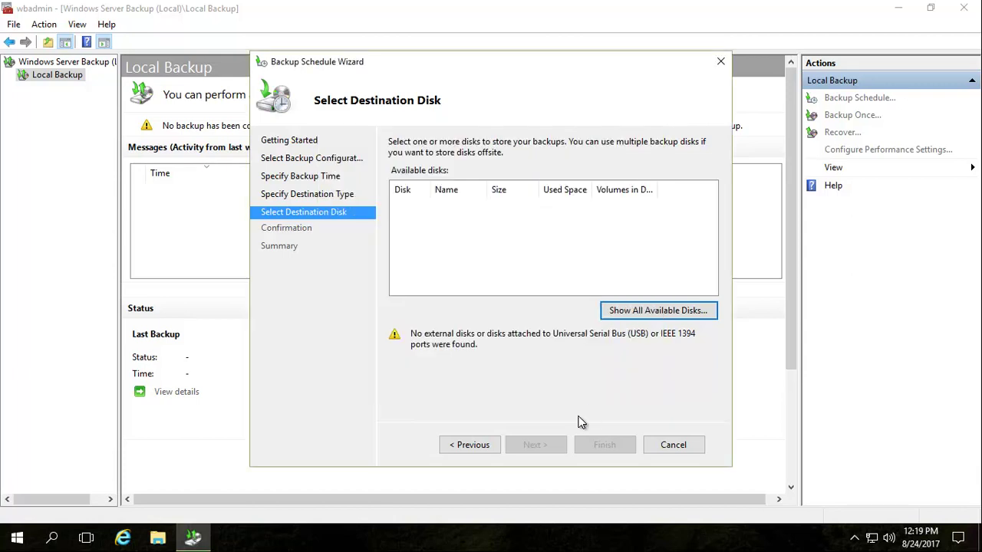
pyautogui.click(649, 311)
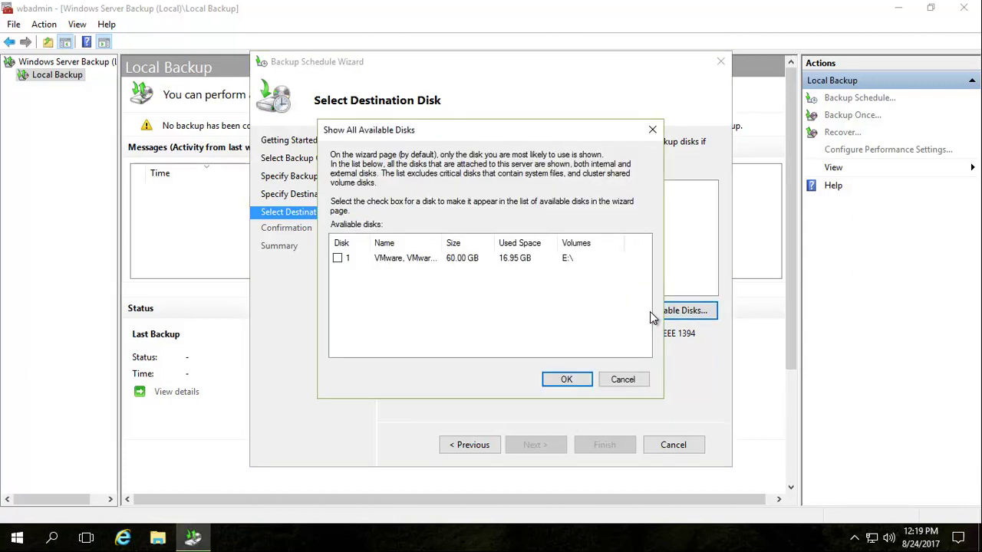
pyautogui.click(337, 259)
pyautogui.click(575, 380)
pyautogui.click(398, 206)
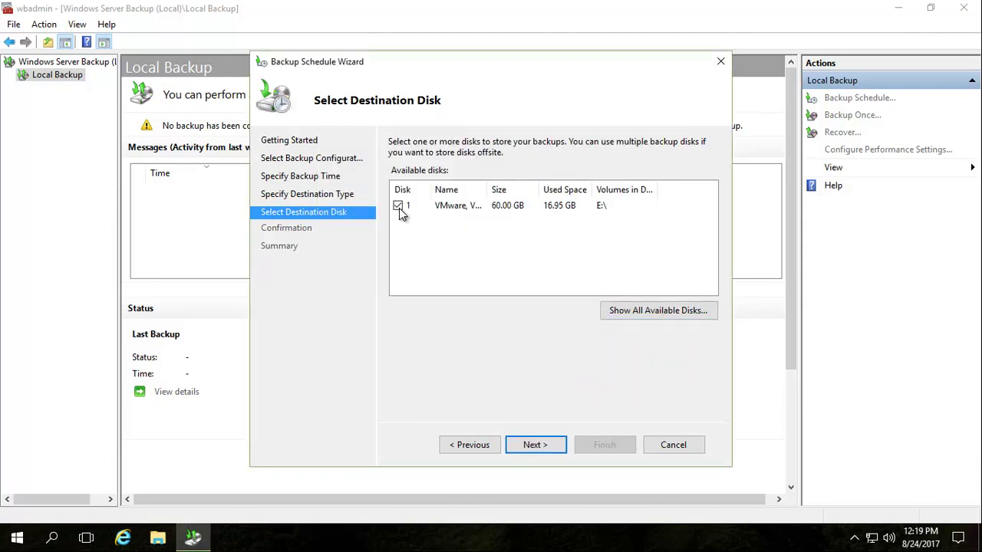
# - Remove the Backup (E:) volume from the backup items, accept reformatting of the destination disk, and create the backup schedule
pyautogui.click(529, 444)
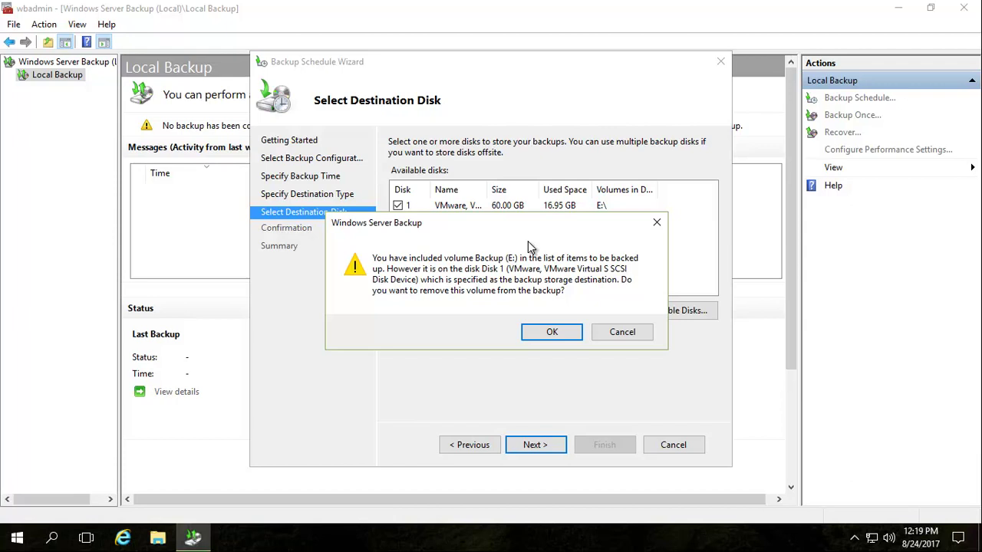
pyautogui.click(547, 334)
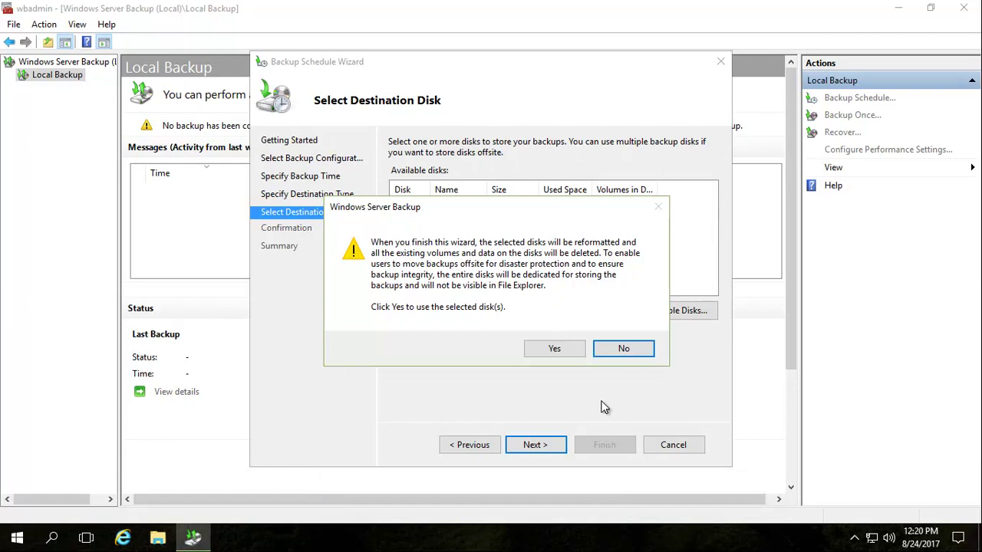
pyautogui.click(564, 349)
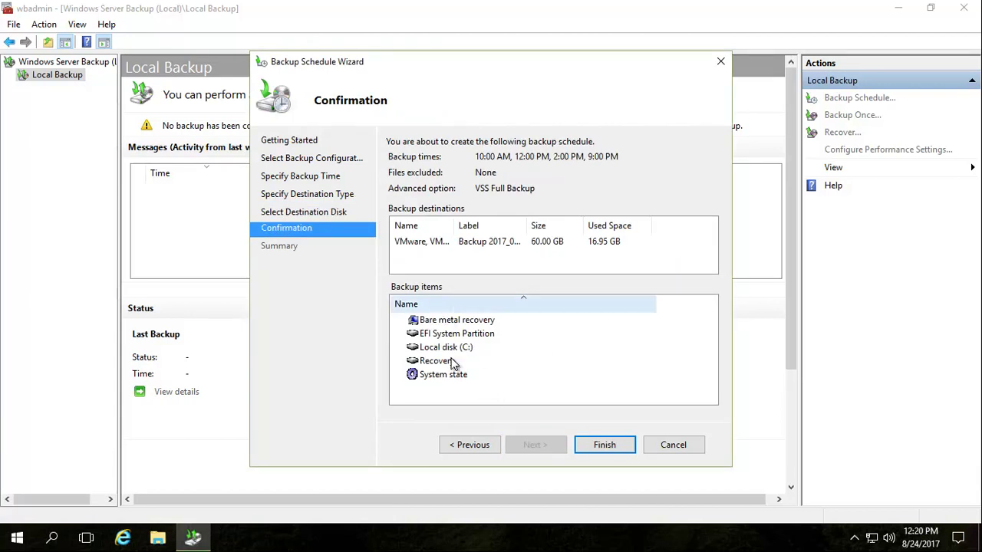
pyautogui.click(611, 450)
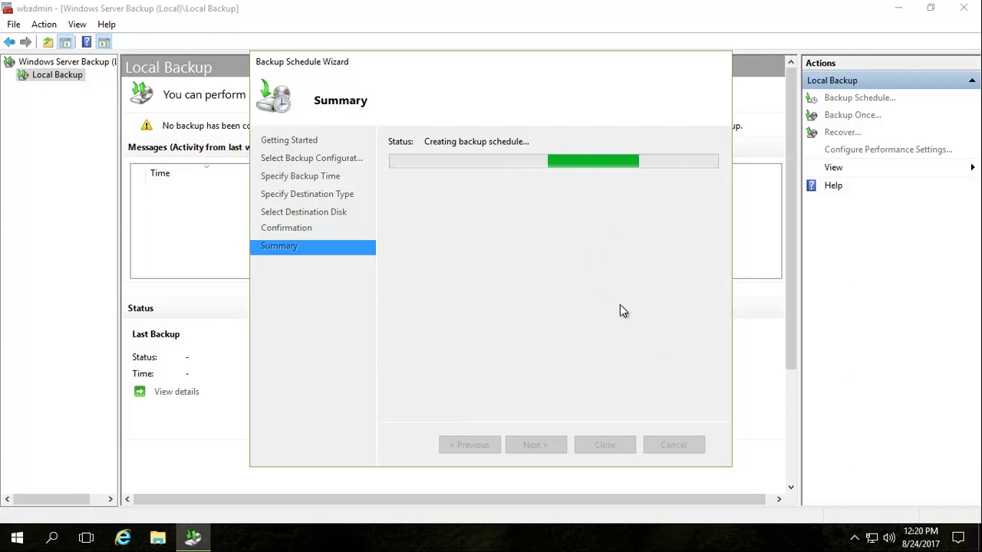
pyautogui.click(606, 446)
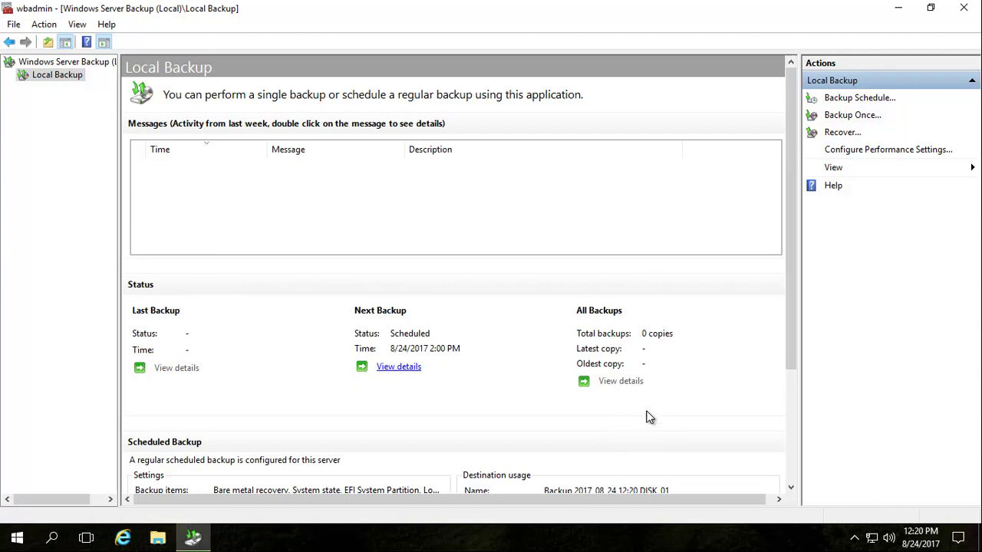
# - Set the backup performance of Local Backup to Faster backup performance
pyautogui.moveTo(919, 541)
pyautogui.click(878, 152)
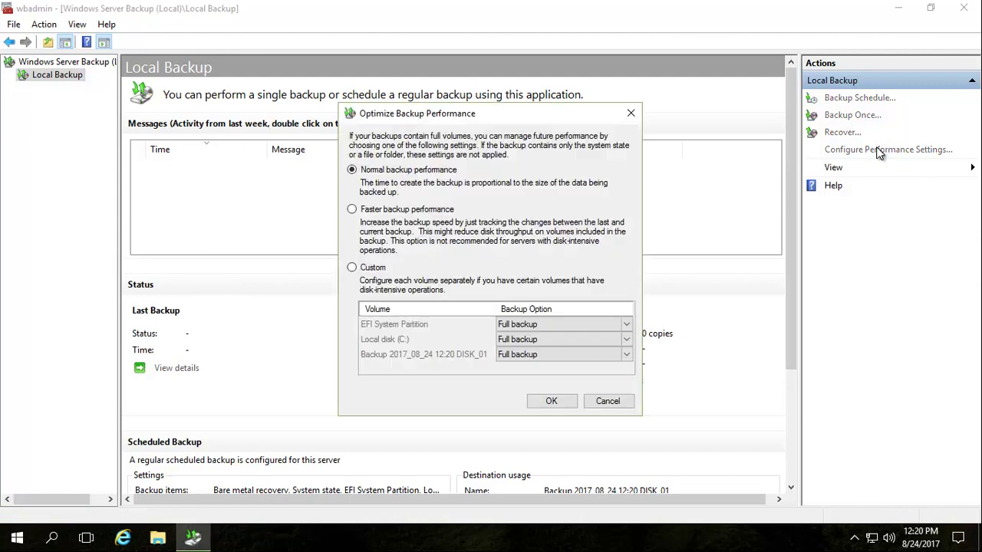
pyautogui.click(352, 210)
pyautogui.click(351, 268)
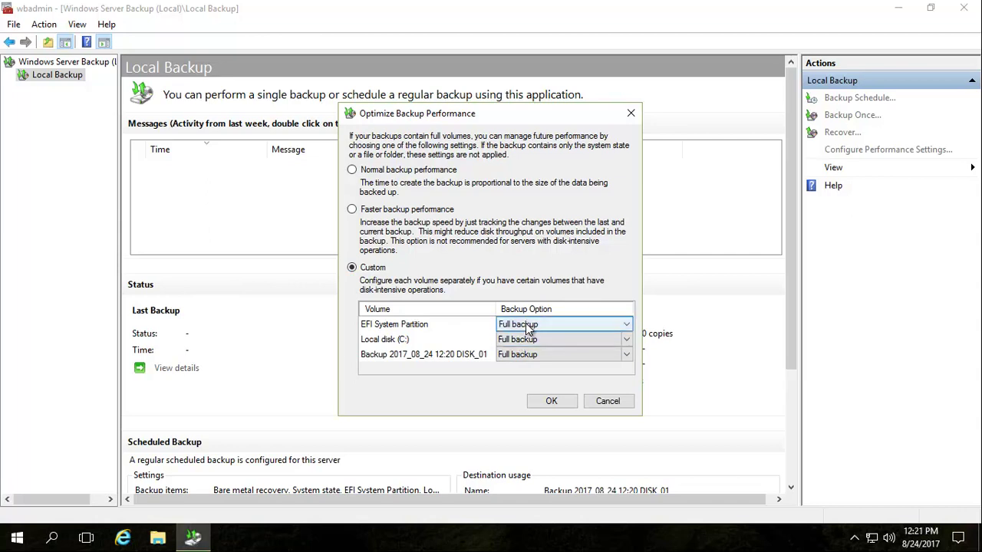
pyautogui.click(628, 328)
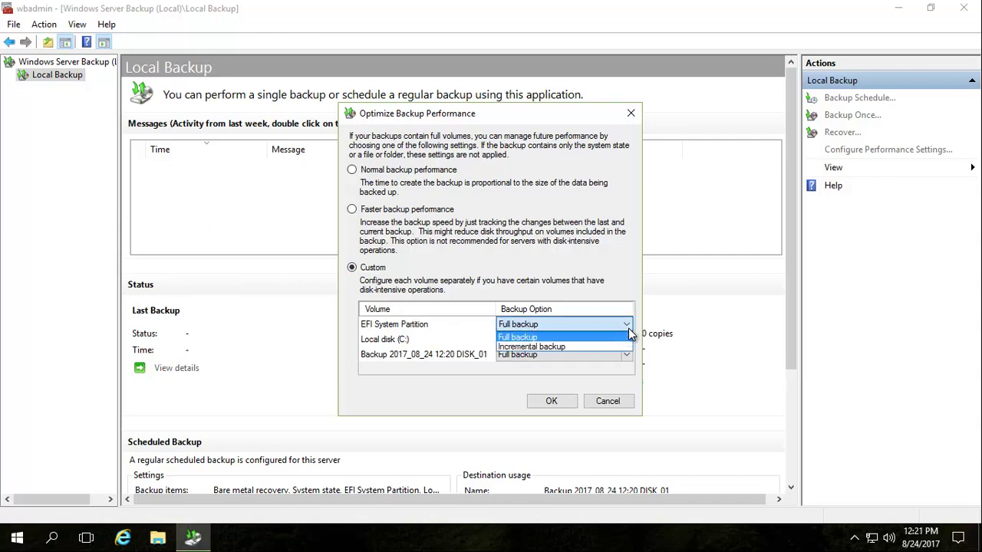
pyautogui.click(529, 391)
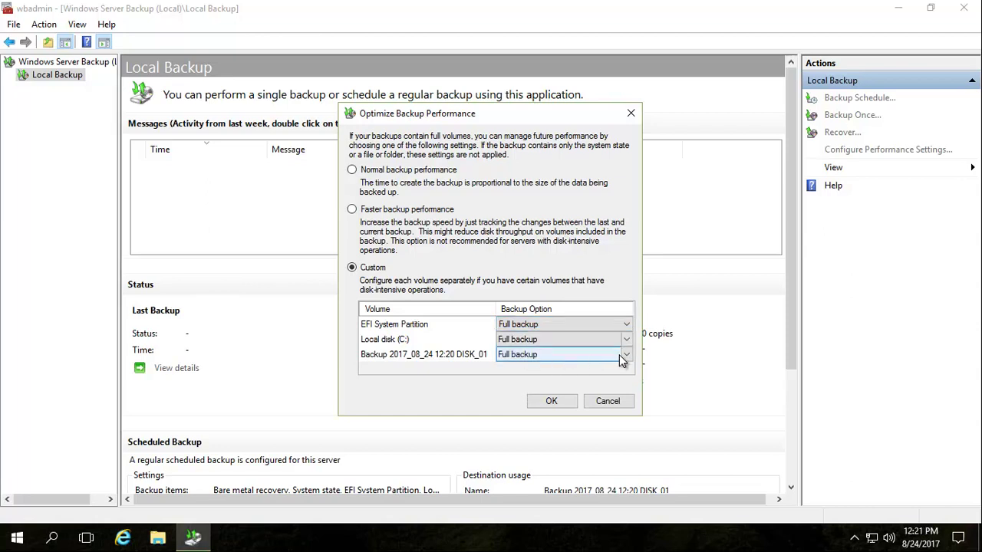
pyautogui.click(352, 209)
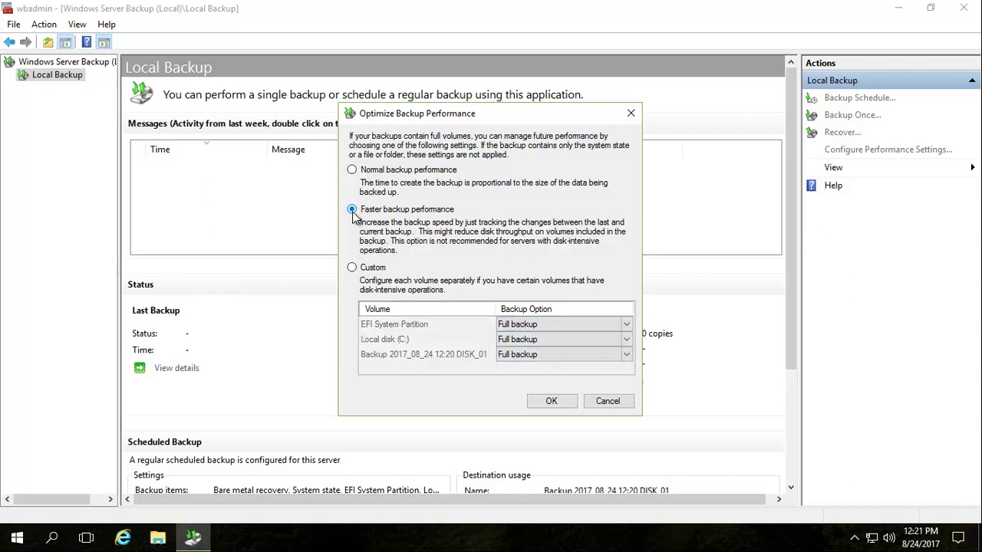
pyautogui.click(549, 401)
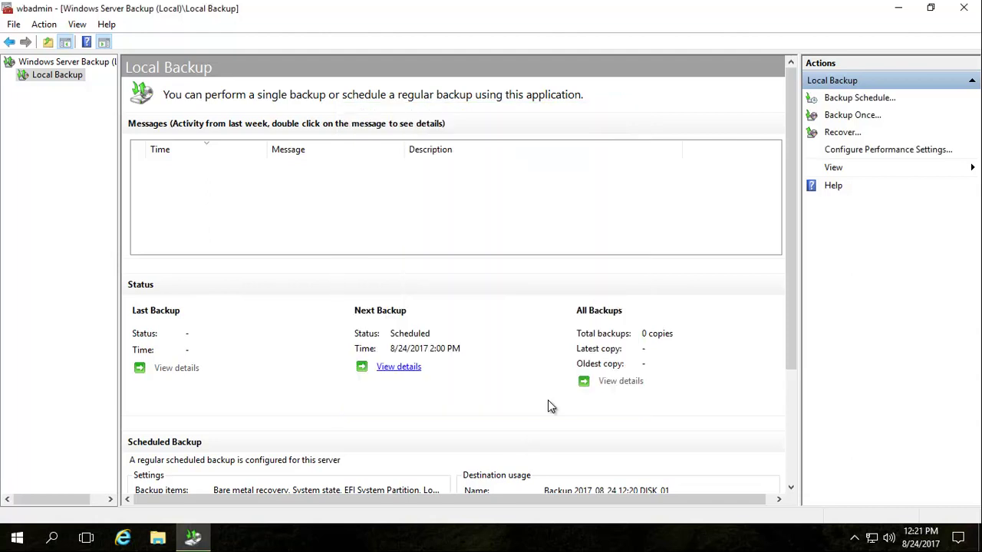
# - Start a one-time backup for Local Backup
pyautogui.click(845, 116)
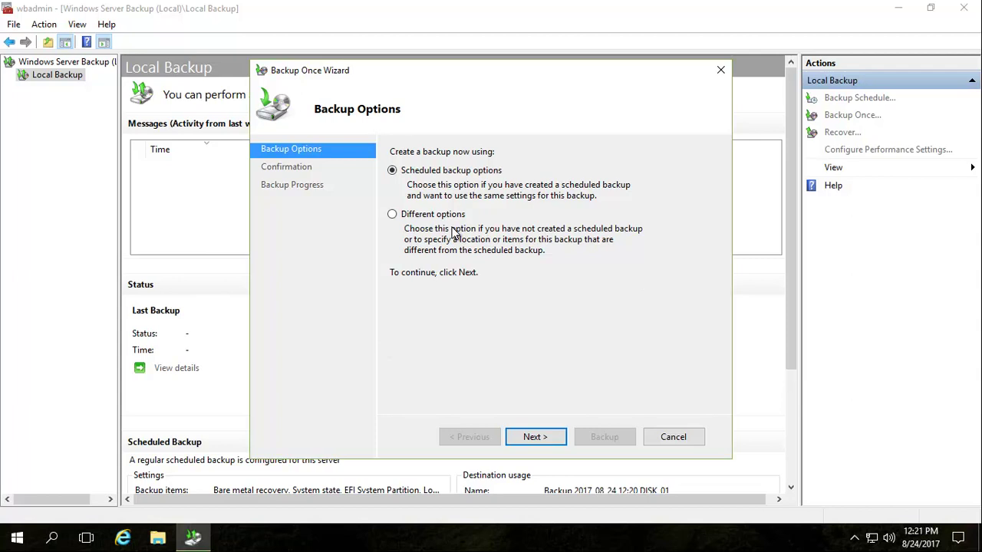
# - Try different options with a custom configuration containing Bare metal recovery, cancel the item selection and return to the backup options
pyautogui.click(392, 215)
pyautogui.click(535, 437)
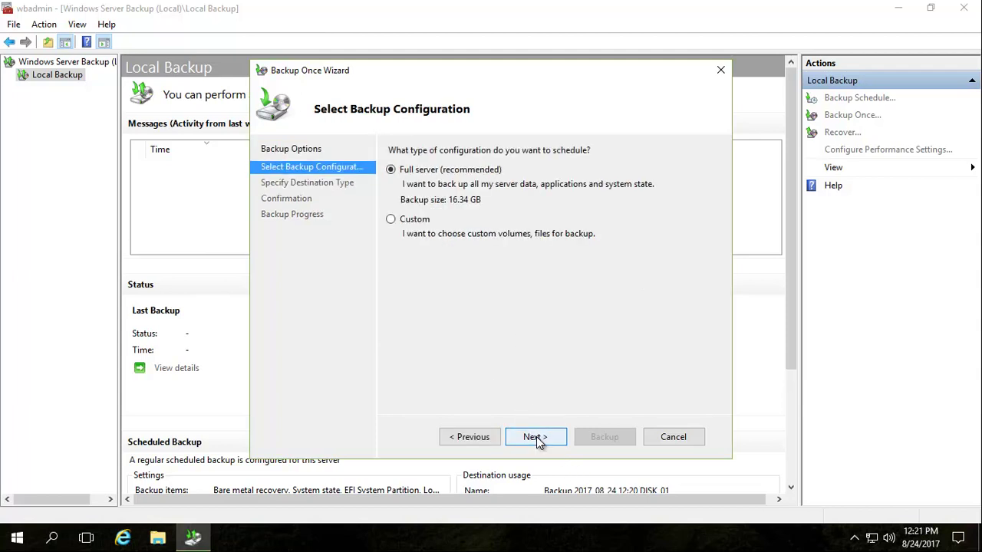
pyautogui.click(392, 219)
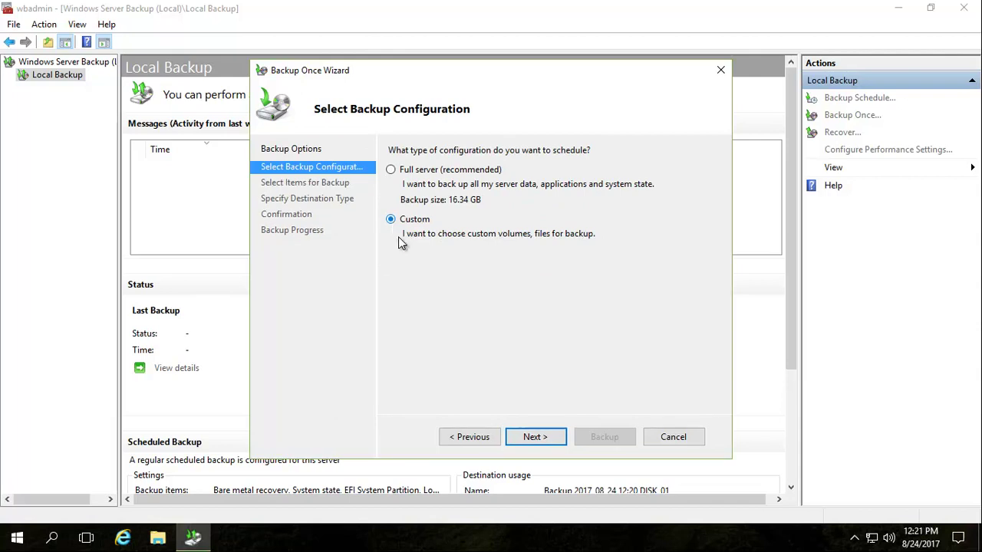
pyautogui.click(535, 439)
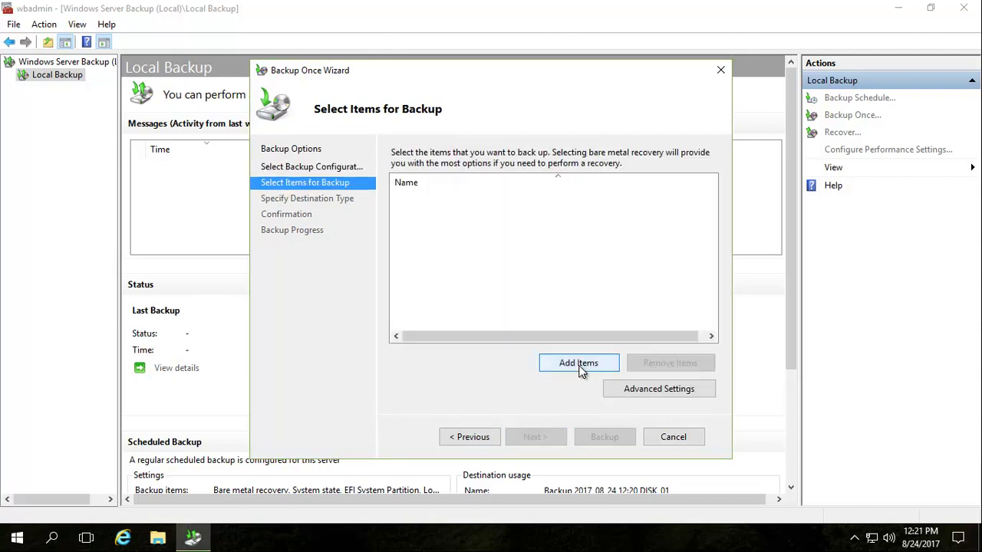
pyautogui.click(581, 365)
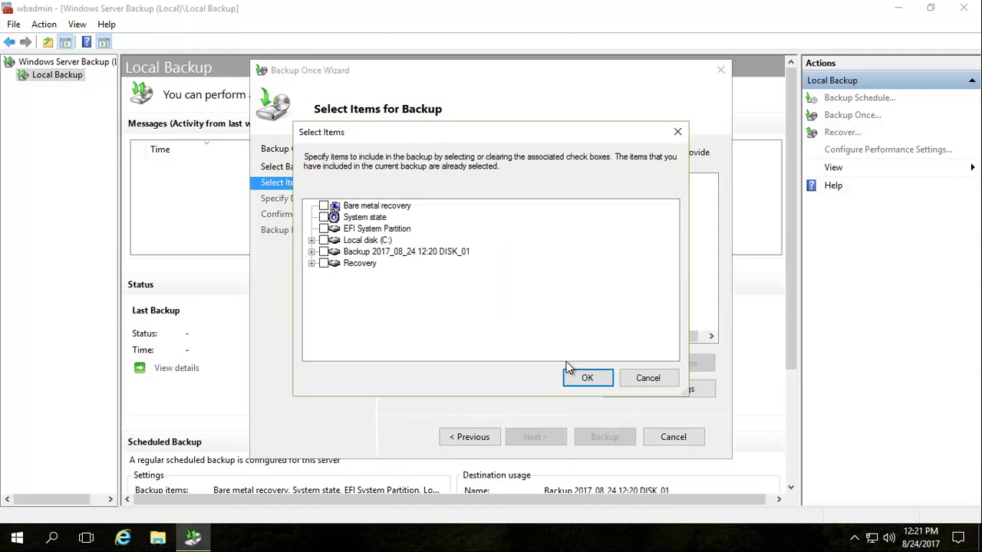
pyautogui.click(323, 206)
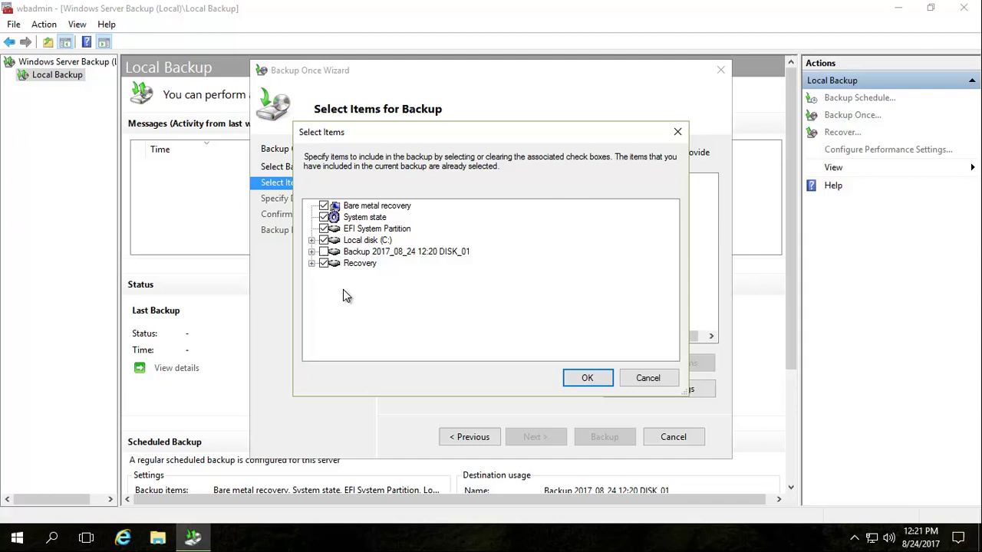
pyautogui.click(636, 382)
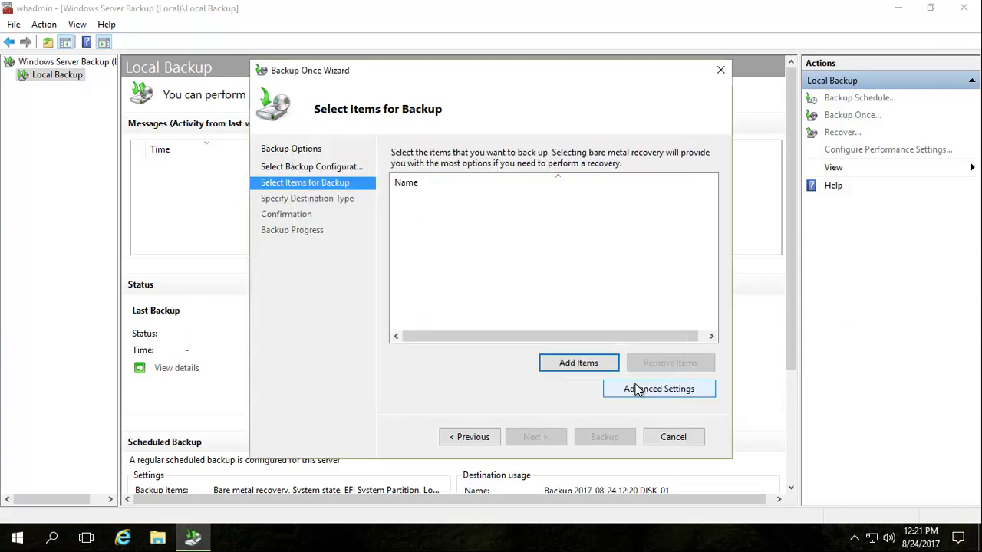
pyautogui.click(476, 437)
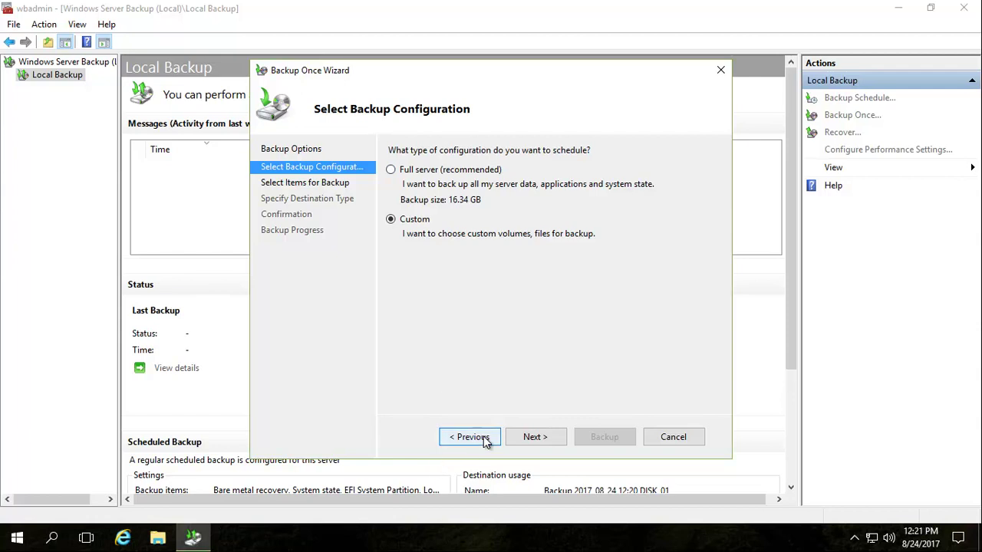
pyautogui.click(484, 437)
# - Run the one-time backup with the scheduled backup options
pyautogui.click(427, 169)
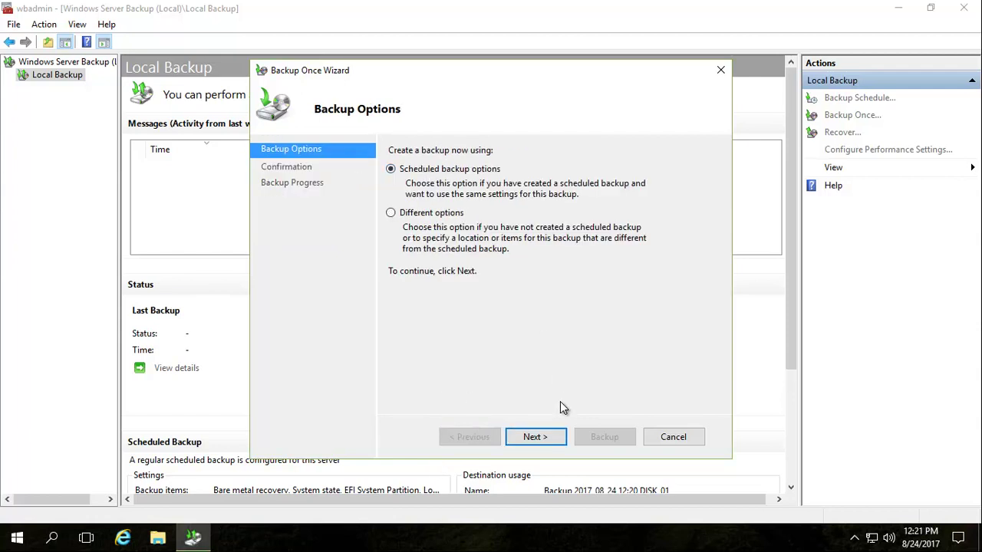
pyautogui.click(534, 442)
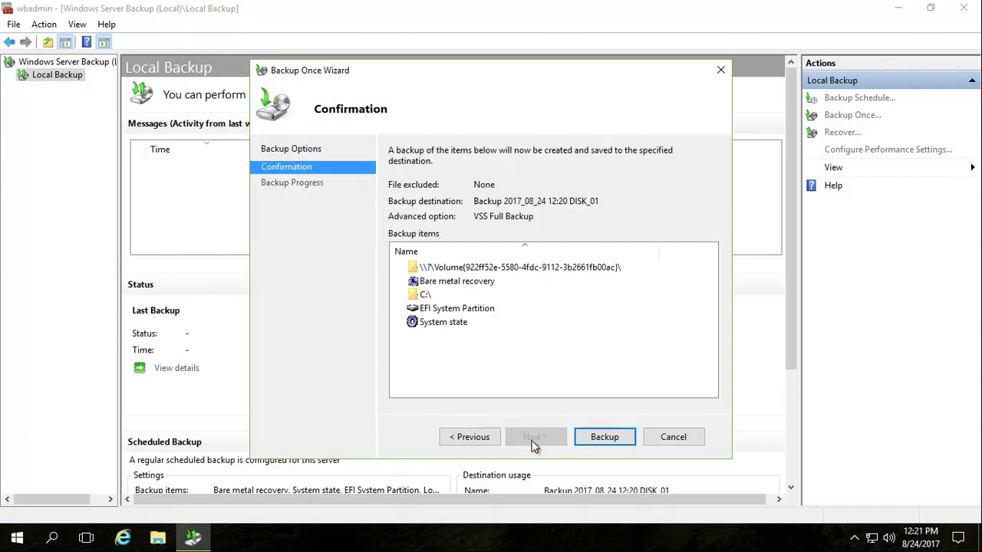
pyautogui.click(607, 436)
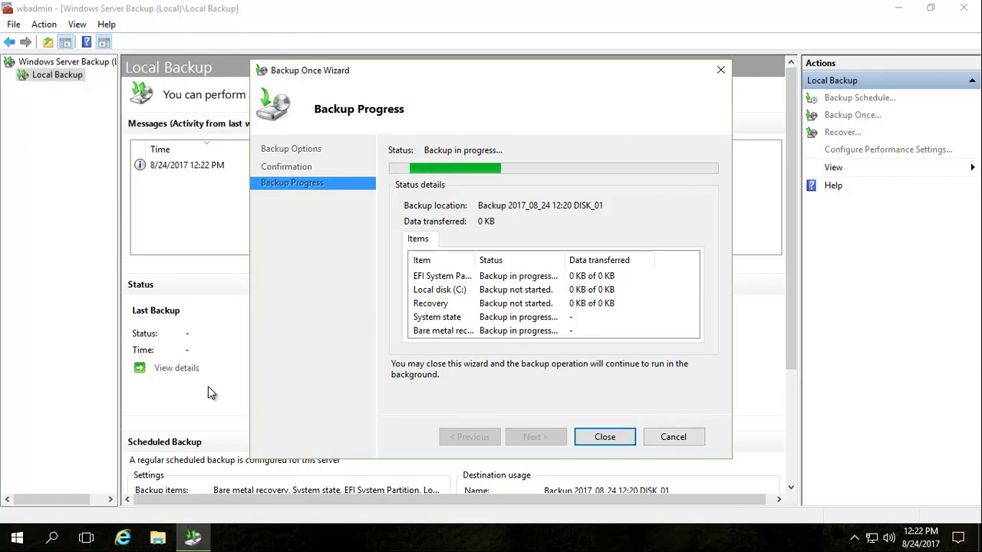
# - Open the installed programs list in Control Panel, decline uninstalling VMware Tools, and open its Custom Setup through Change with Modify
pyautogui.click(16, 537)
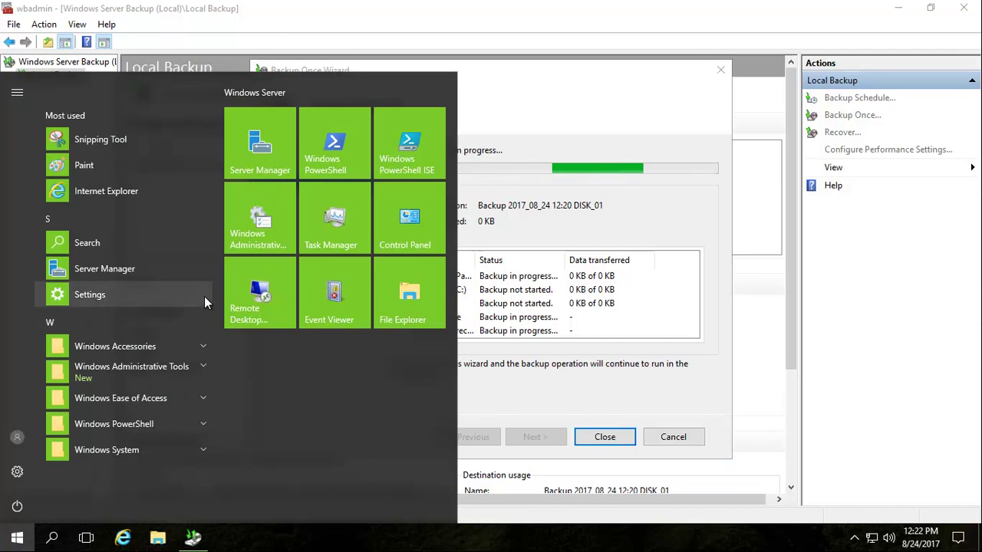
pyautogui.click(403, 216)
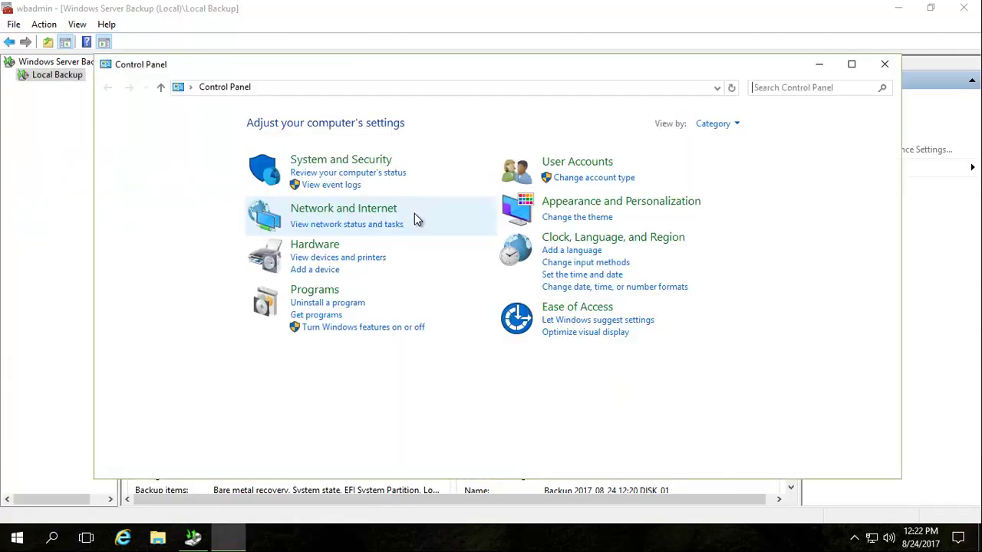
pyautogui.click(329, 304)
pyautogui.doubleClick(293, 239)
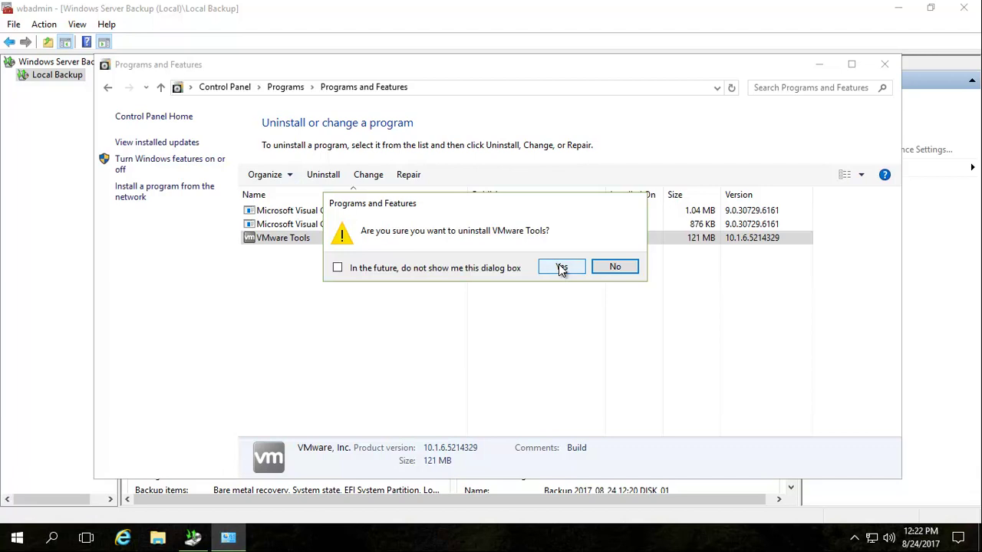
pyautogui.click(609, 267)
pyautogui.click(373, 176)
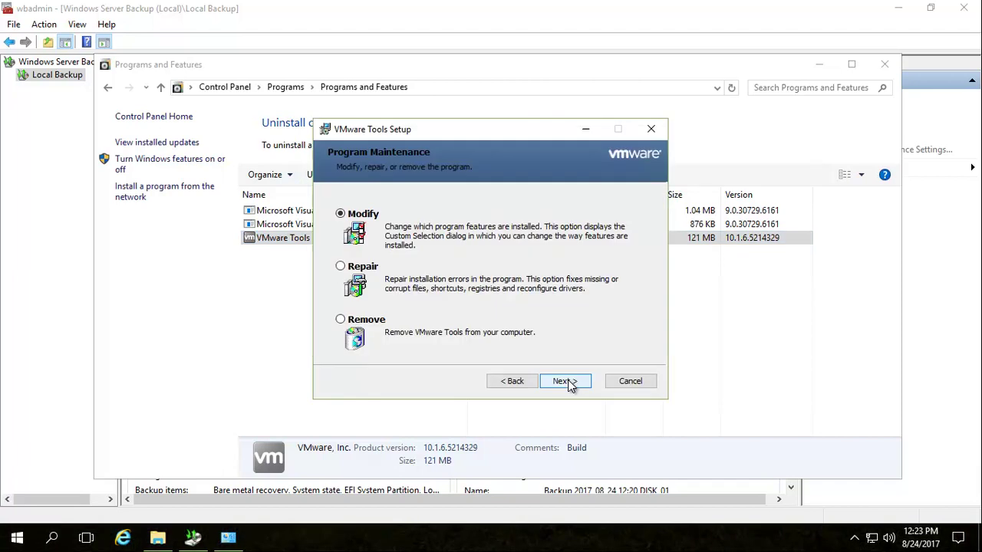
pyautogui.click(566, 382)
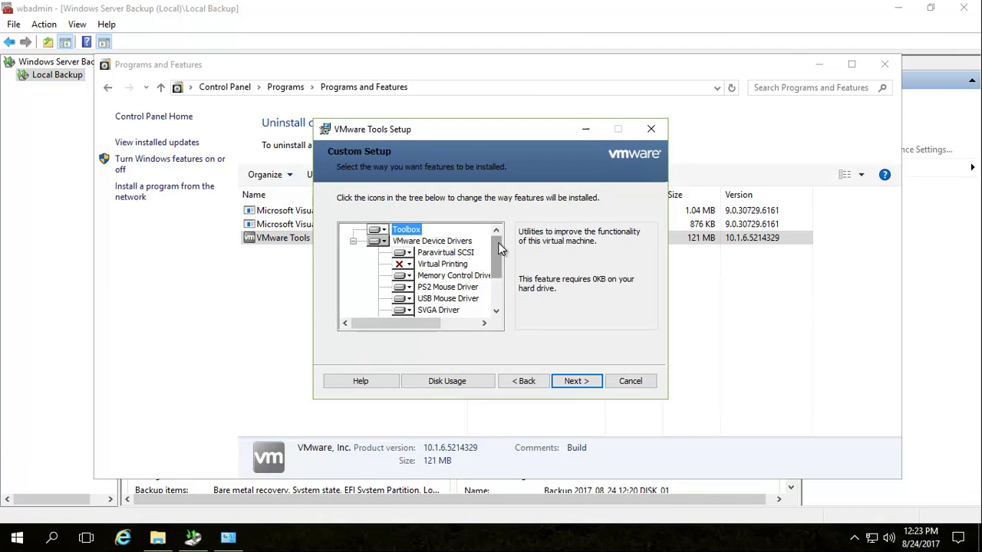
# - Check the installation options available for the VMCI Driver in the VMware device drivers list without choosing one
pyautogui.moveTo(498, 248); pyautogui.dragTo(494, 283)
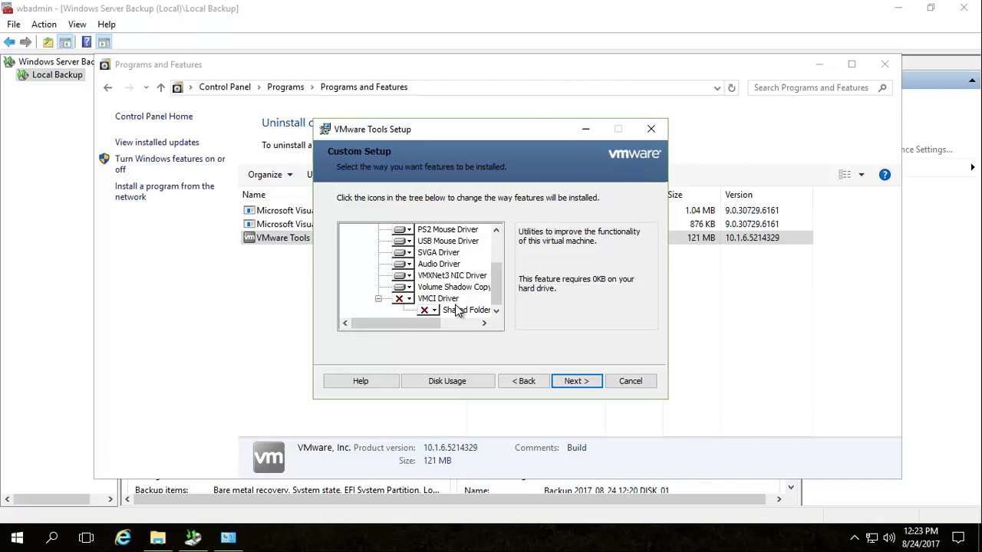
pyautogui.click(410, 302)
pyautogui.click(410, 302)
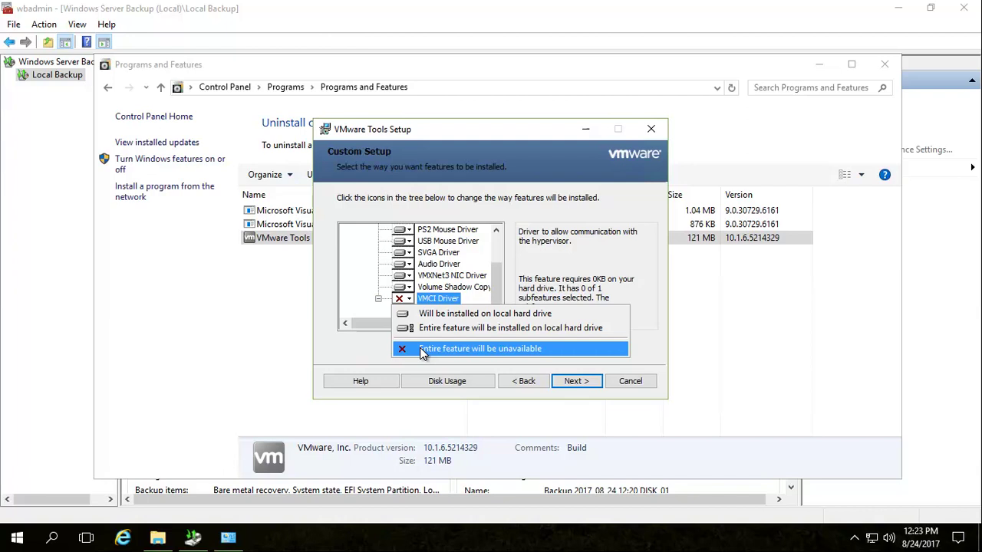
pyautogui.click(375, 357)
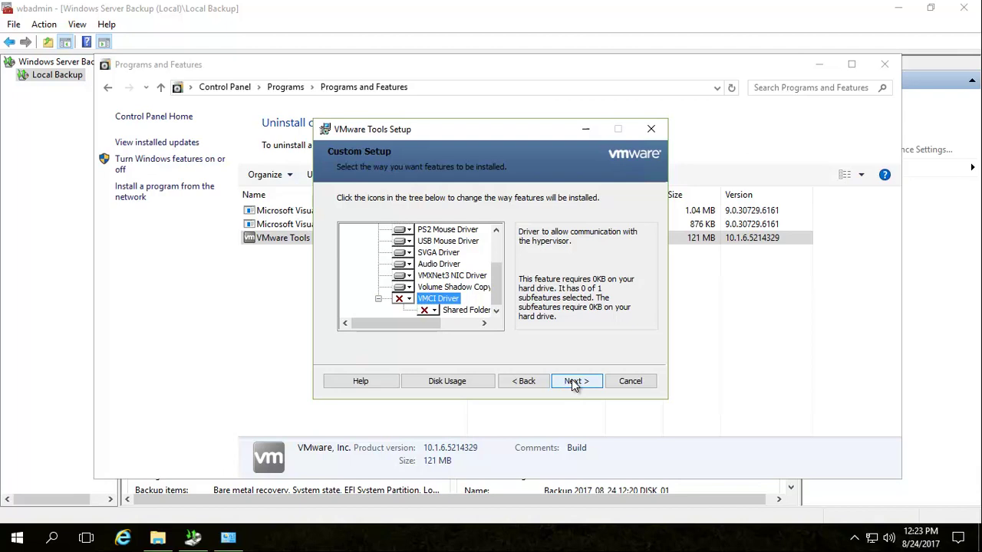
# - Cancel the VMware Tools setup, finish its wizard and close Programs and Features
pyautogui.click(631, 381)
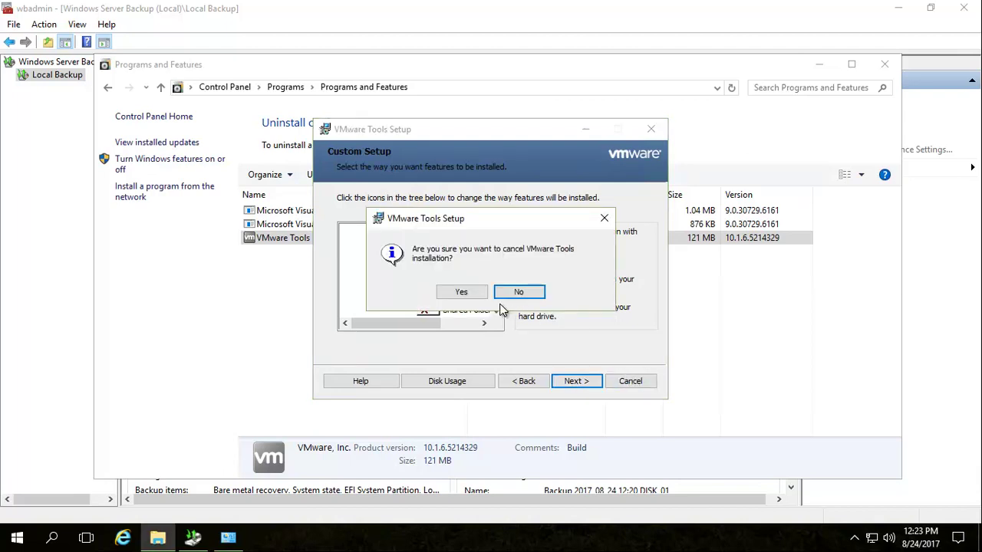
pyautogui.click(462, 294)
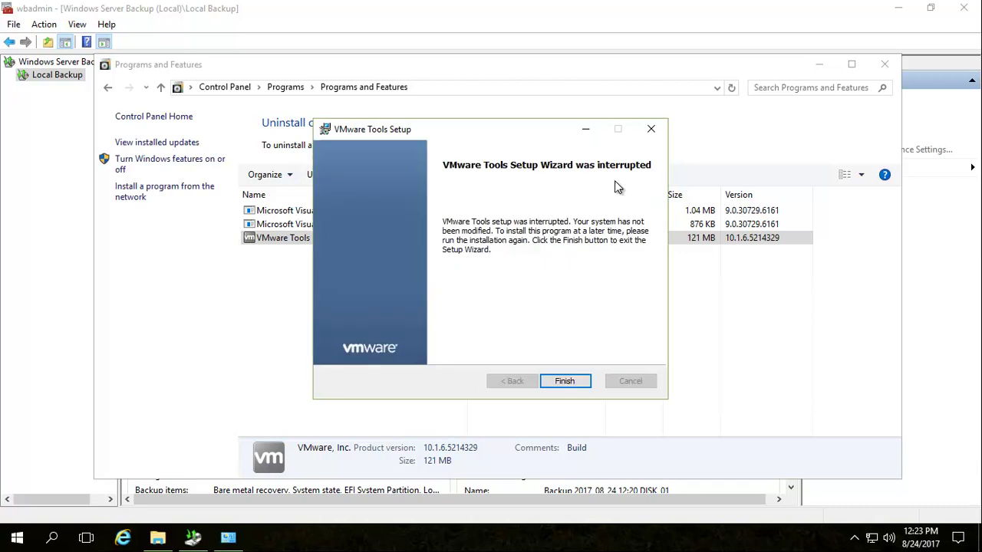
pyautogui.click(565, 381)
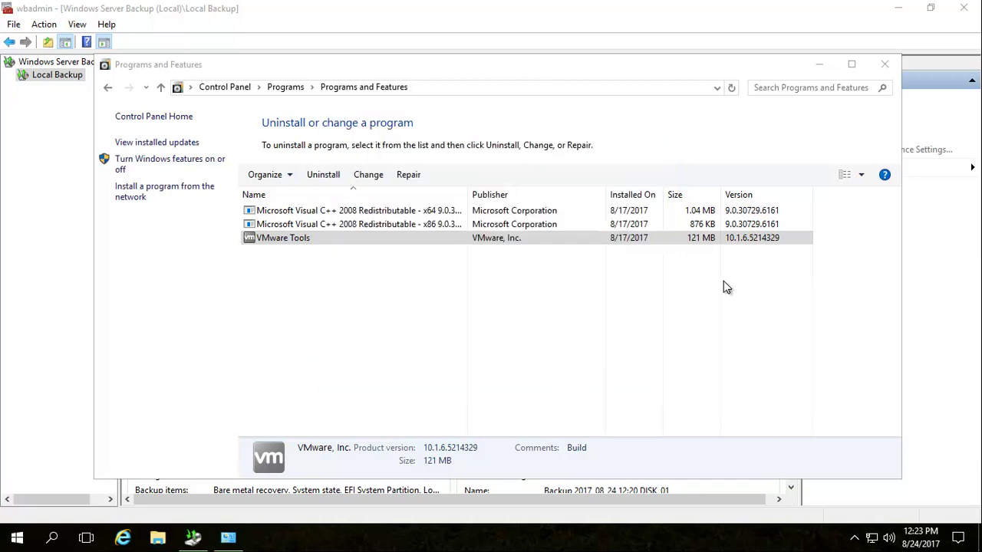
pyautogui.click(887, 68)
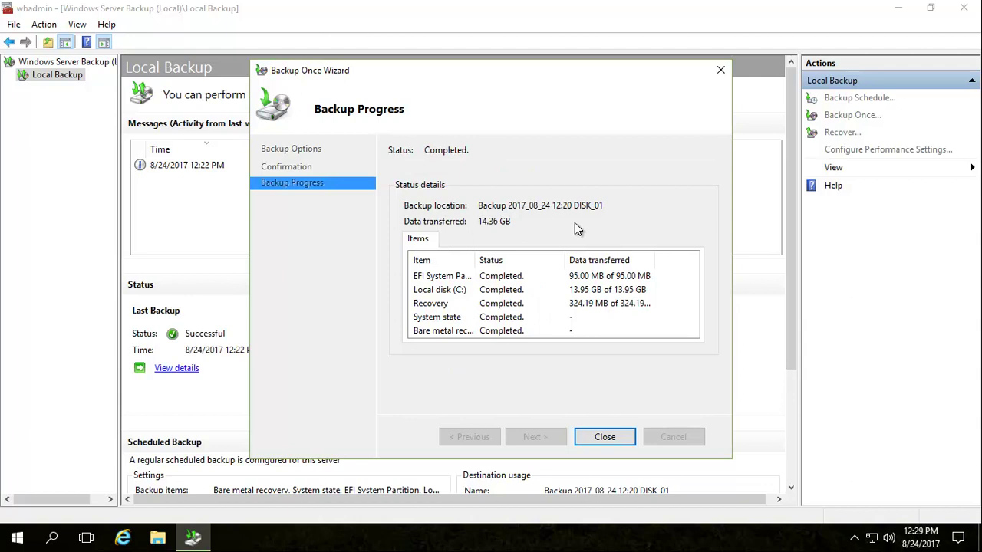
# - Close the completed backup wizard and run another one-time backup using the scheduled backup options
pyautogui.click(613, 443)
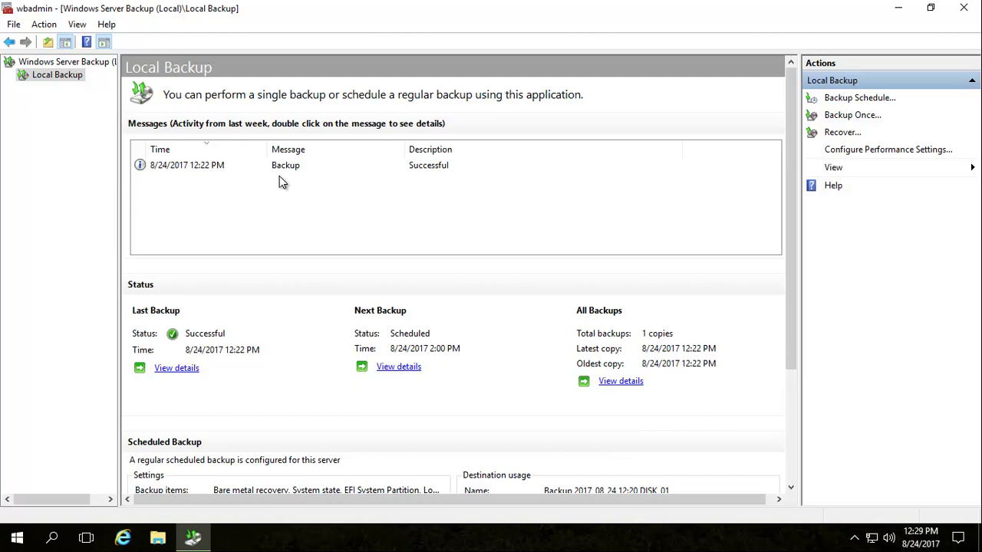
pyautogui.click(855, 116)
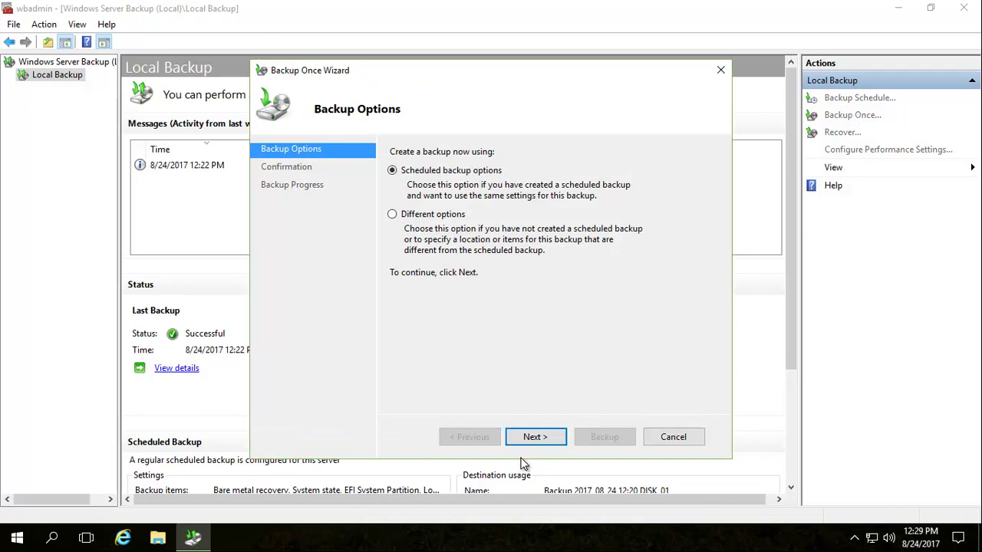
pyautogui.click(552, 434)
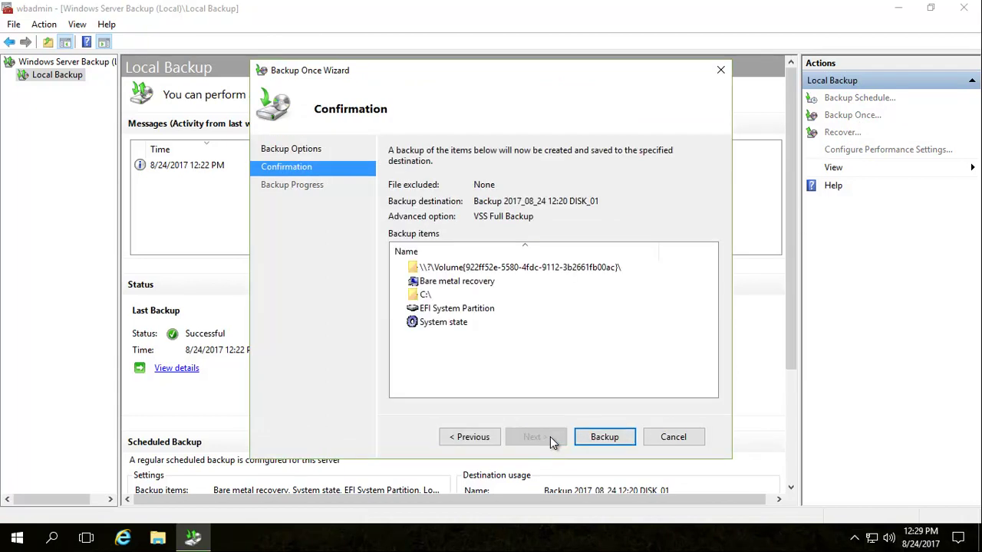
pyautogui.click(604, 437)
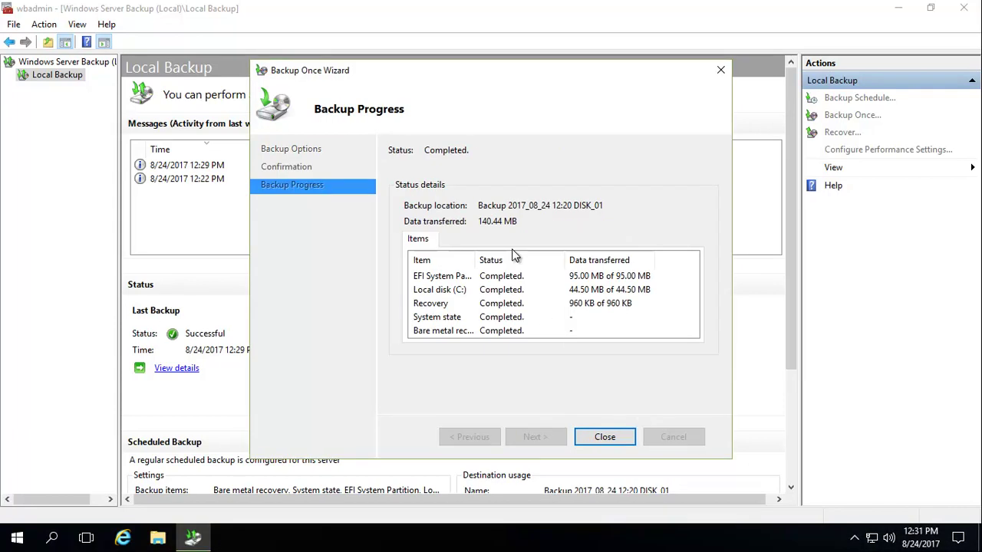
pyautogui.click(605, 437)
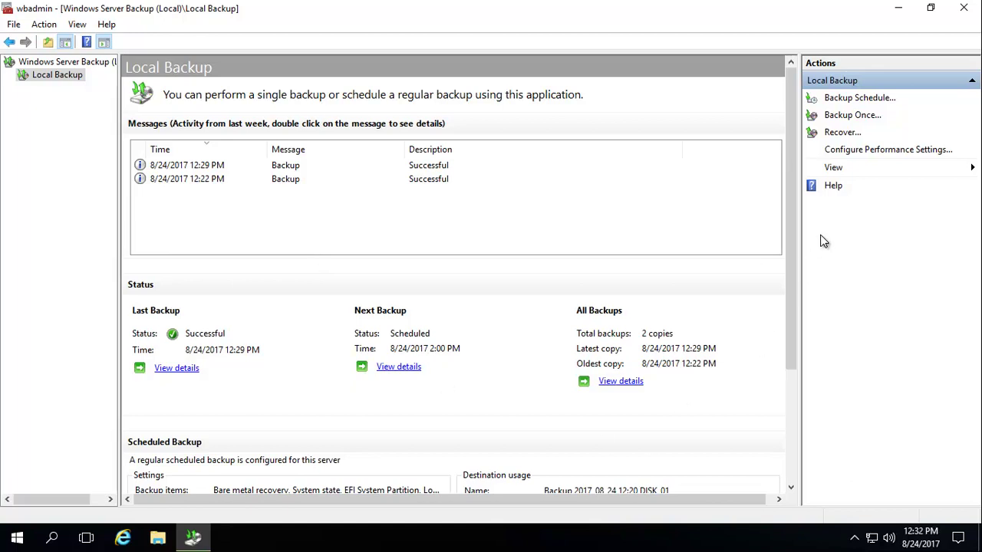
# - Start a recovery from this server and select the 8/24/2017 backup taken at 12:29 PM
pyautogui.click(841, 133)
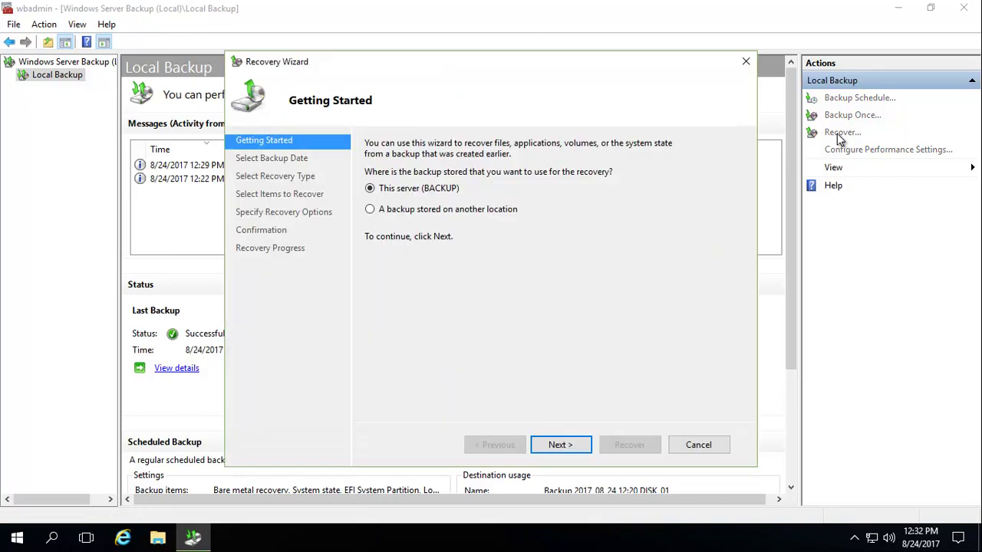
pyautogui.click(574, 445)
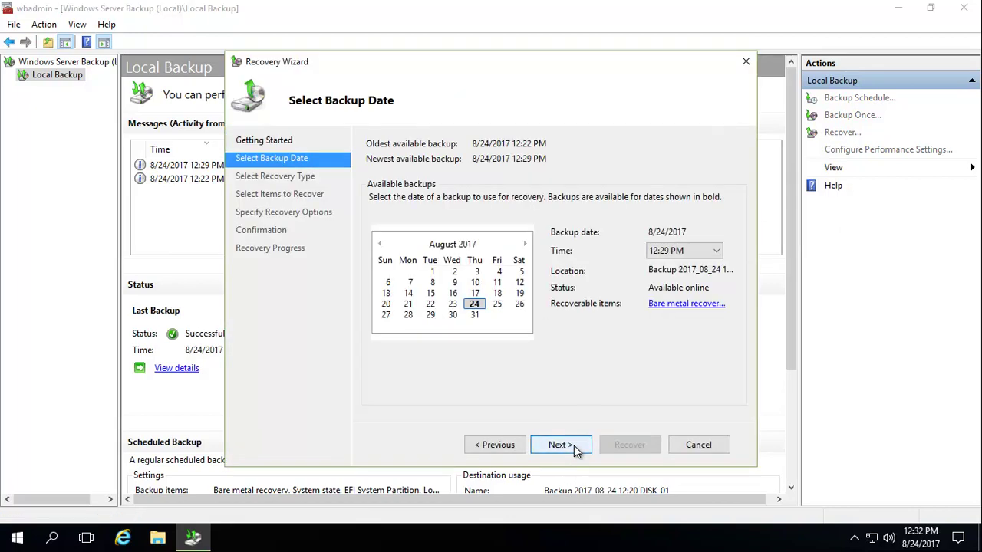
pyautogui.click(688, 253)
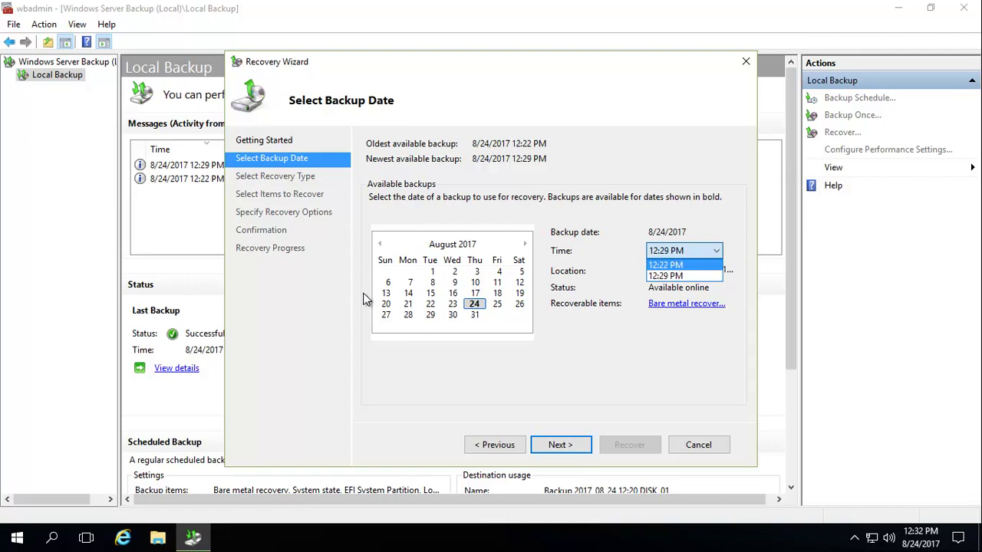
pyautogui.click(460, 279)
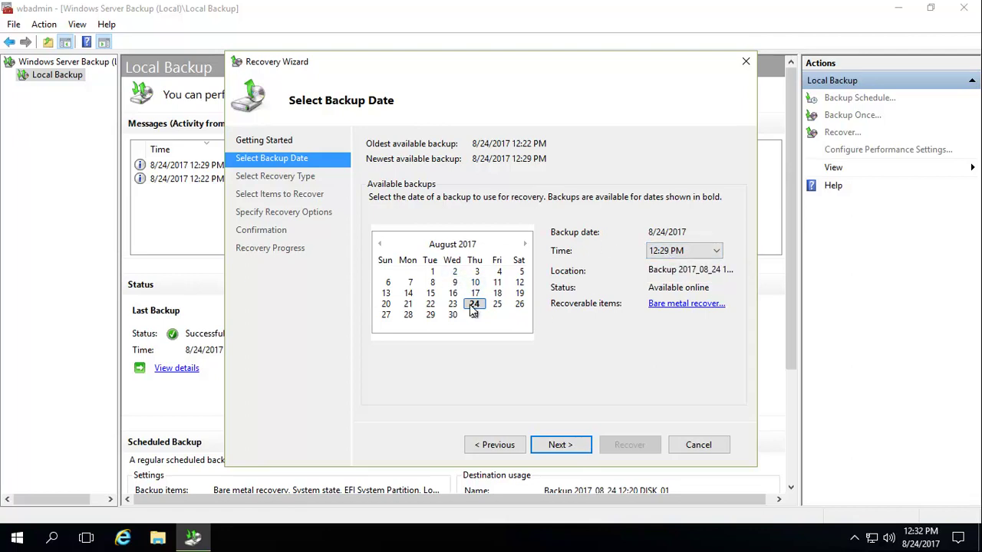
pyautogui.click(684, 256)
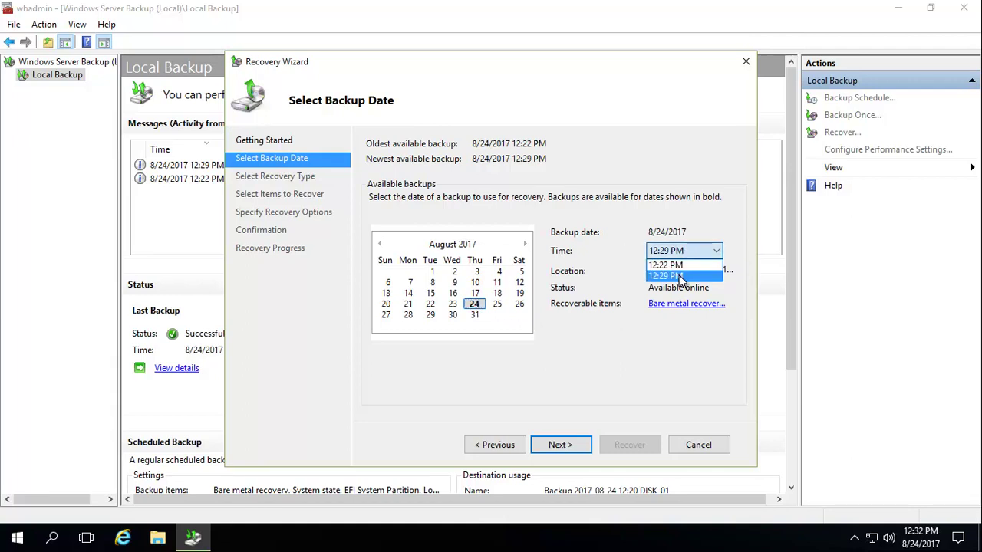
pyautogui.click(681, 276)
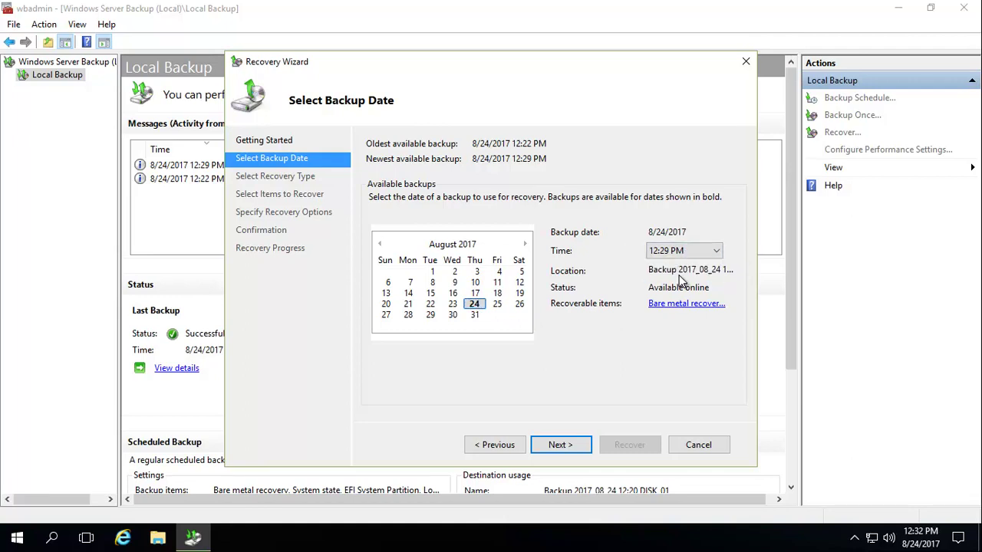
pyautogui.click(563, 446)
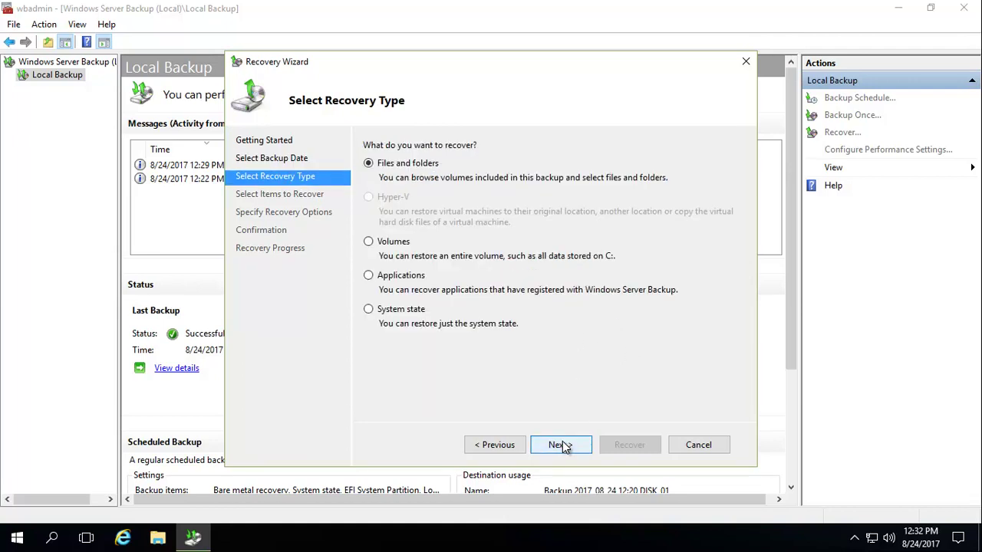
pyautogui.click(571, 442)
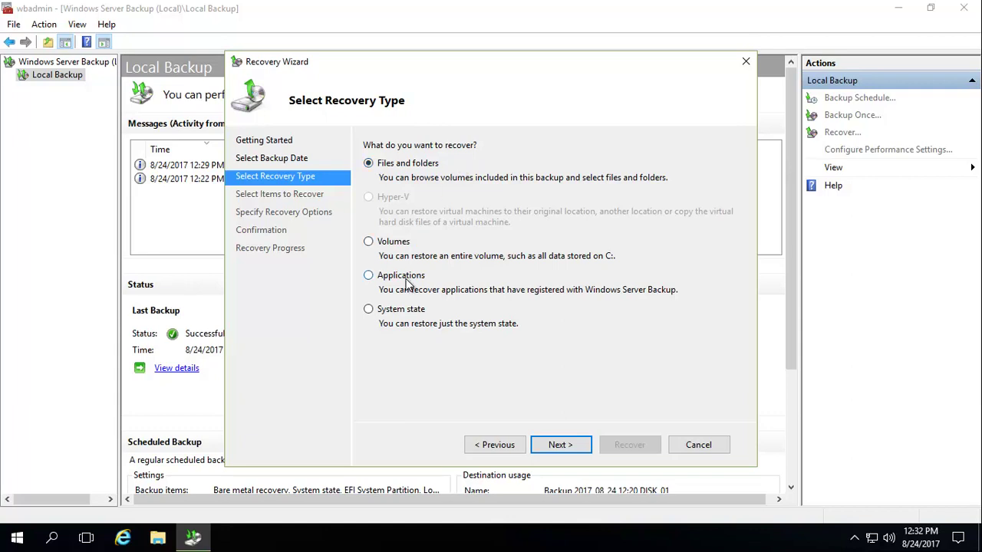
# - Try a system state recovery to the original location, cancel the recovery wizard and close the backup console
pyautogui.click(369, 310)
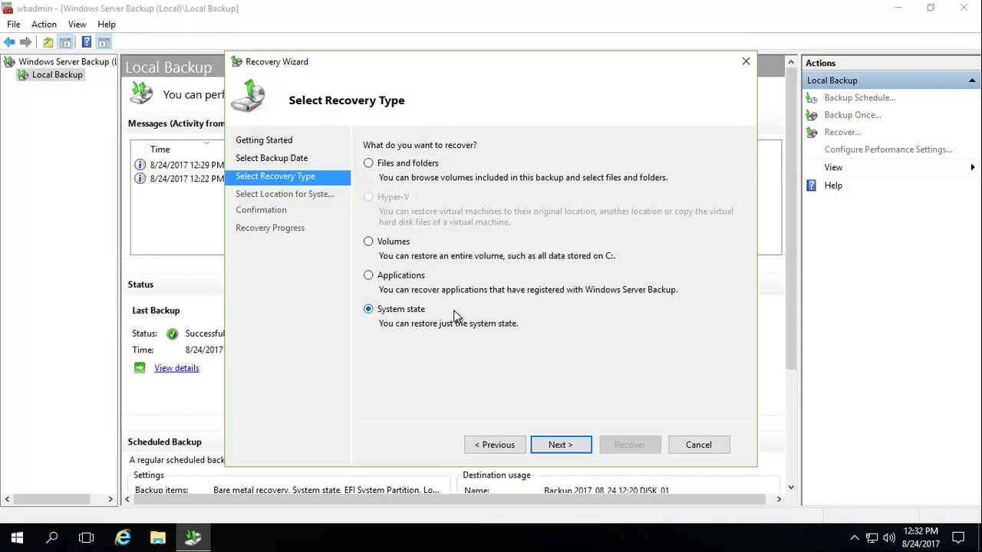
pyautogui.click(560, 446)
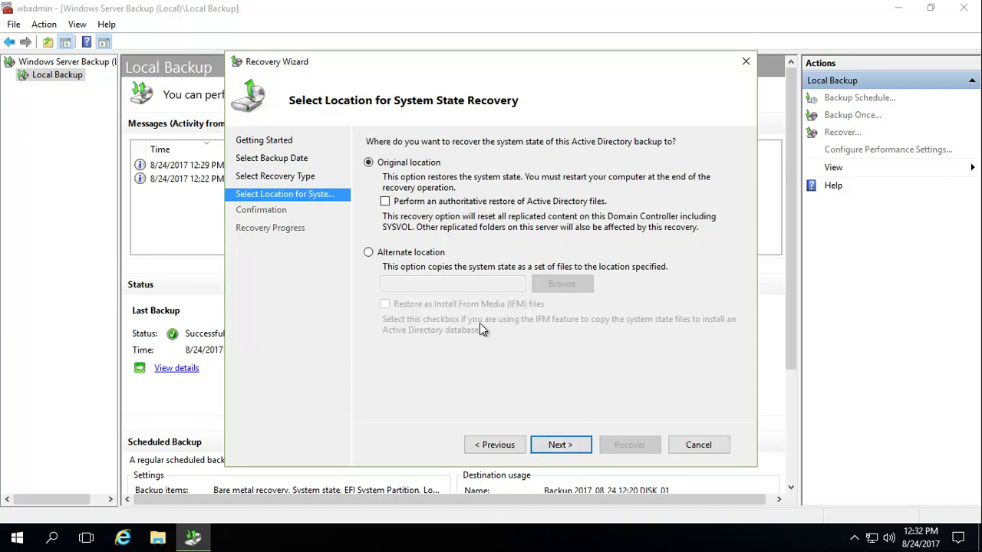
pyautogui.click(561, 445)
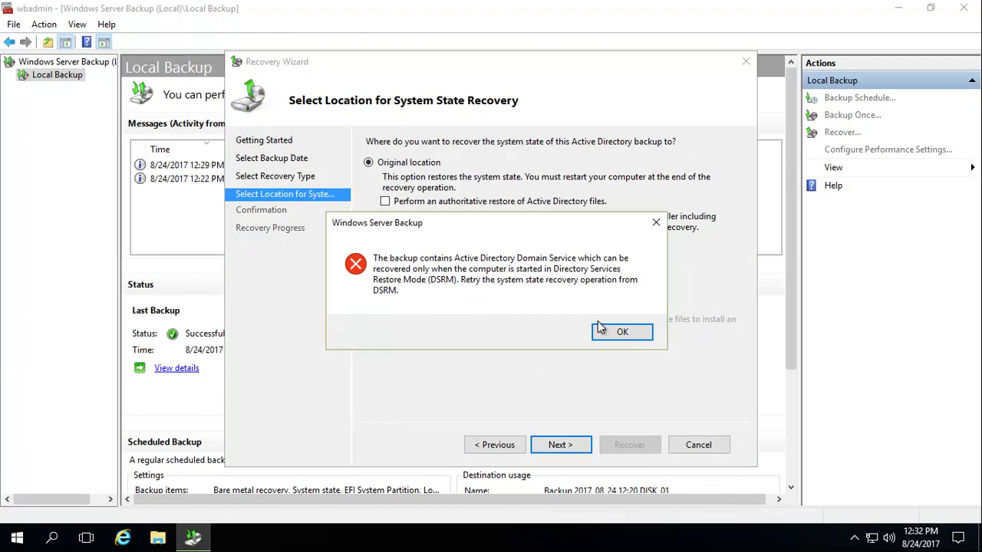
pyautogui.click(619, 332)
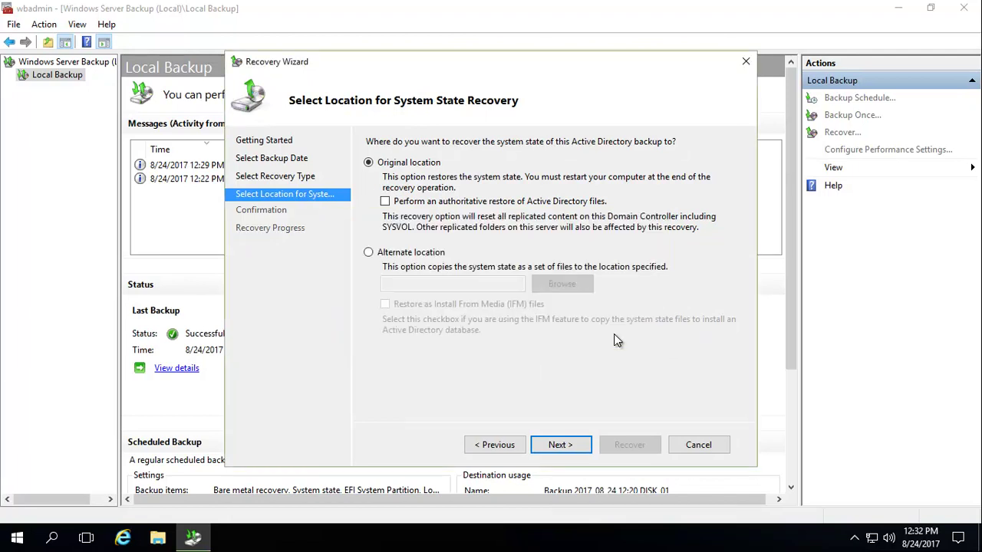
pyautogui.click(491, 446)
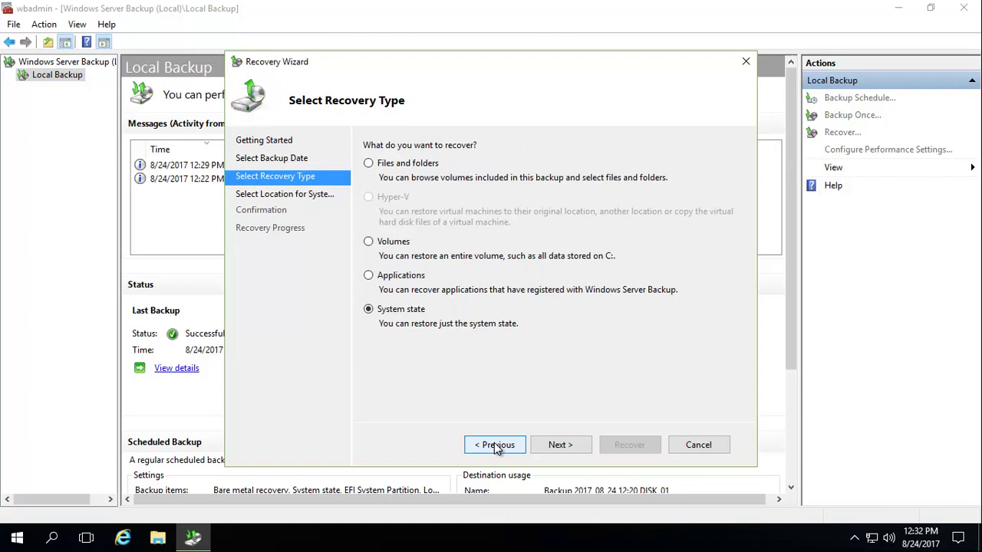
pyautogui.click(495, 445)
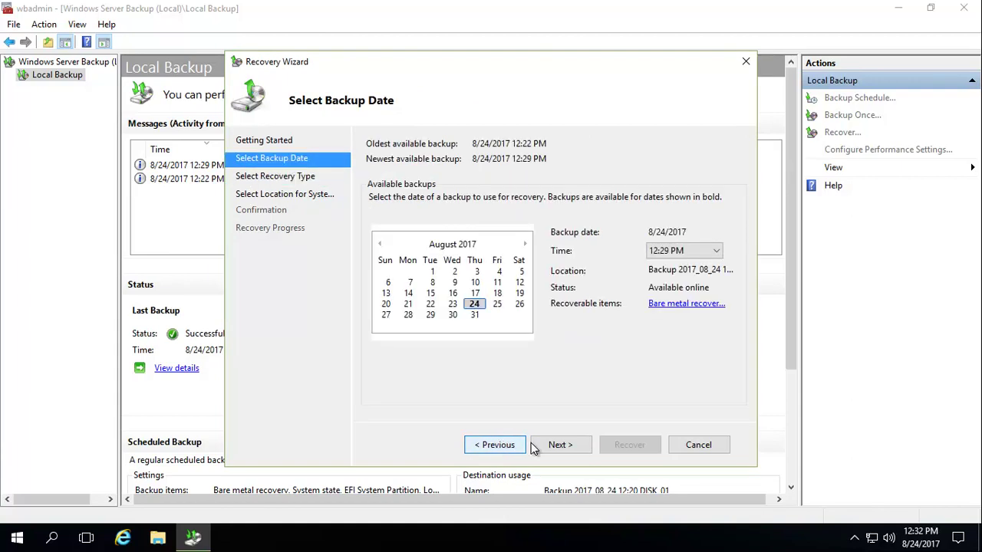
pyautogui.click(719, 451)
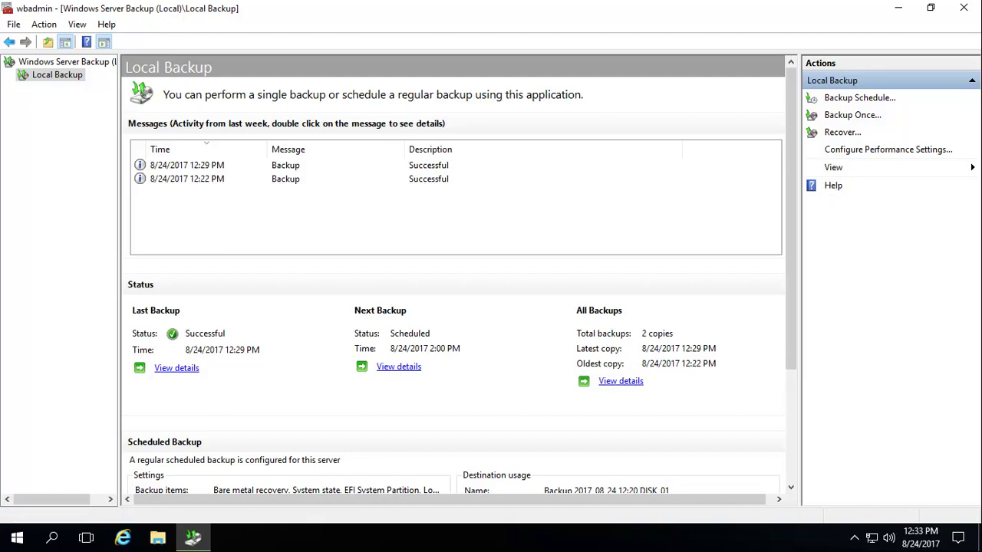
pyautogui.click(967, 8)
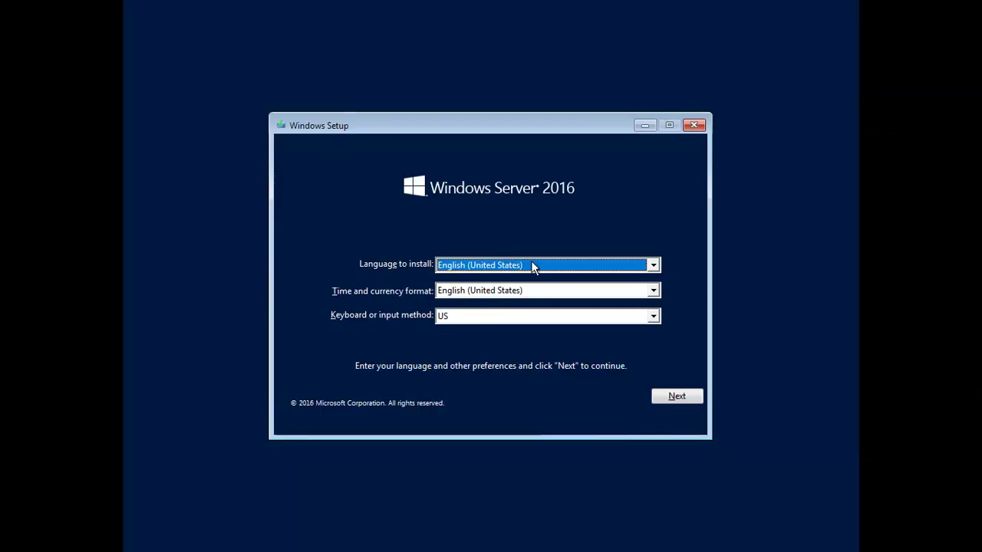
# - Keep the default language settings in Windows Server 2016 Setup and open System Image Recovery from the troubleshooting options
pyautogui.click(678, 398)
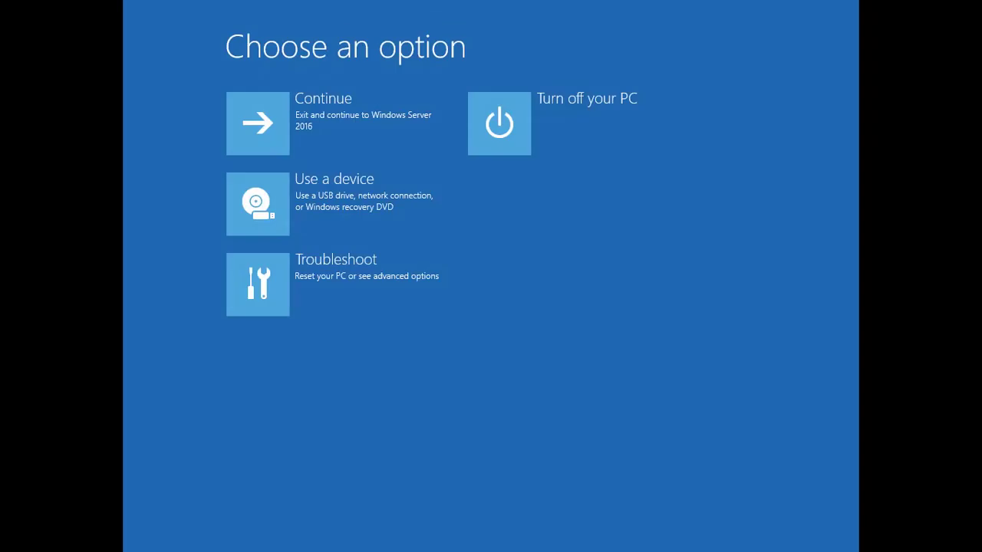
pyautogui.click(308, 265)
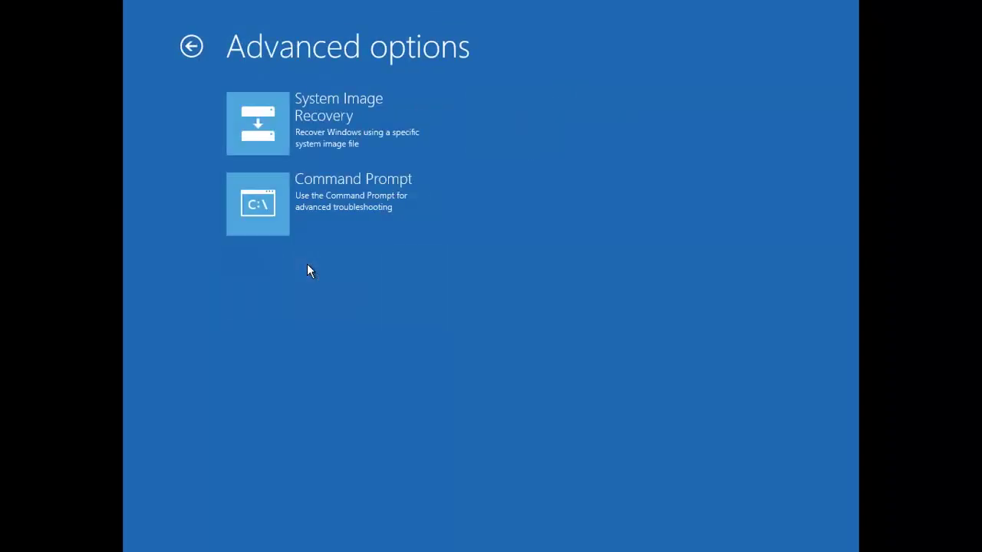
pyautogui.click(344, 138)
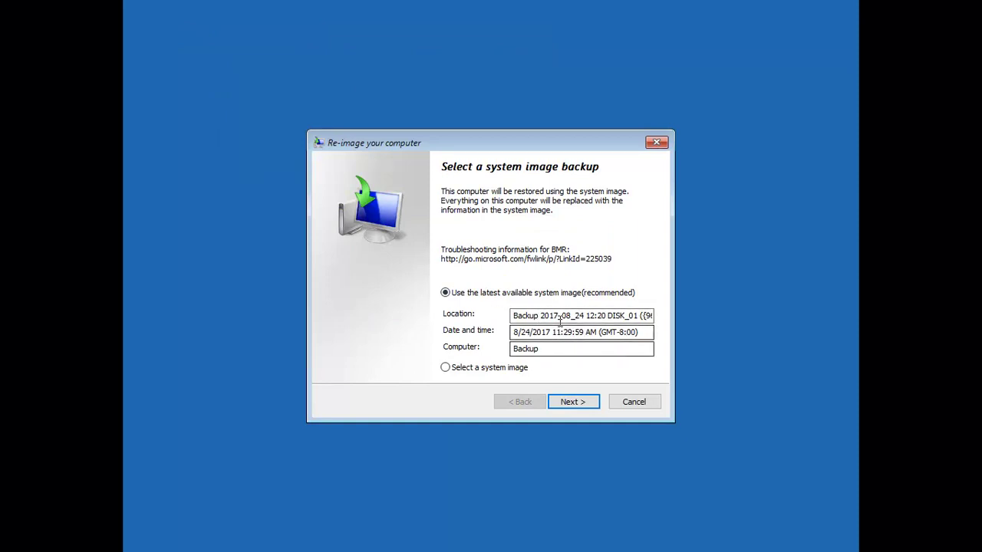
# - Choose to select a system image and use the Backup 2017_08_24 location for the computer named Backup
pyautogui.click(447, 371)
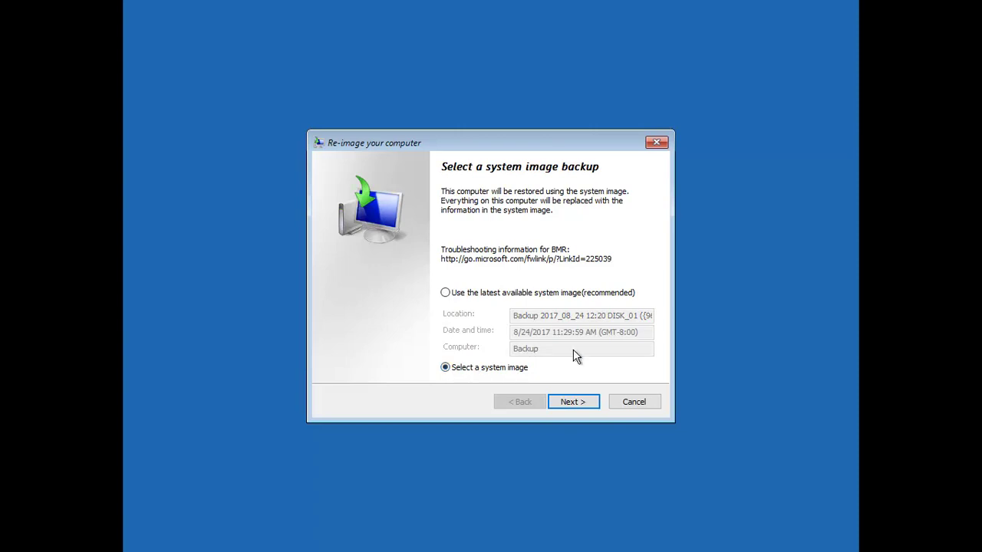
pyautogui.click(572, 404)
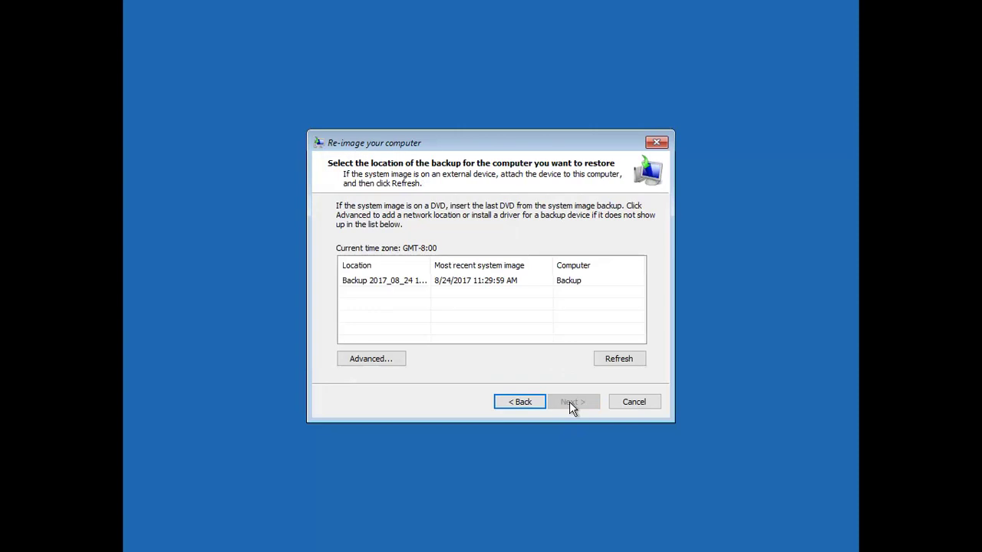
pyautogui.click(383, 280)
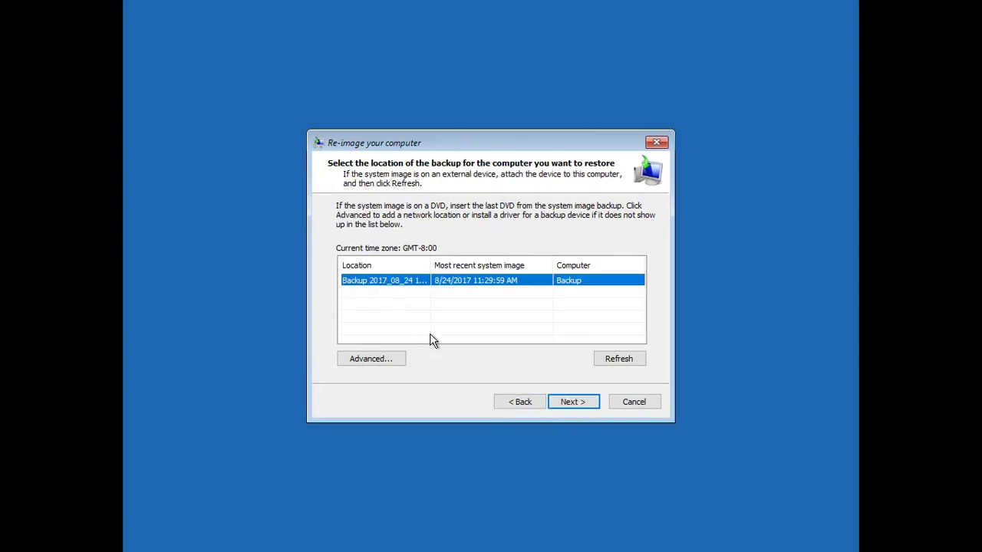
pyautogui.click(568, 407)
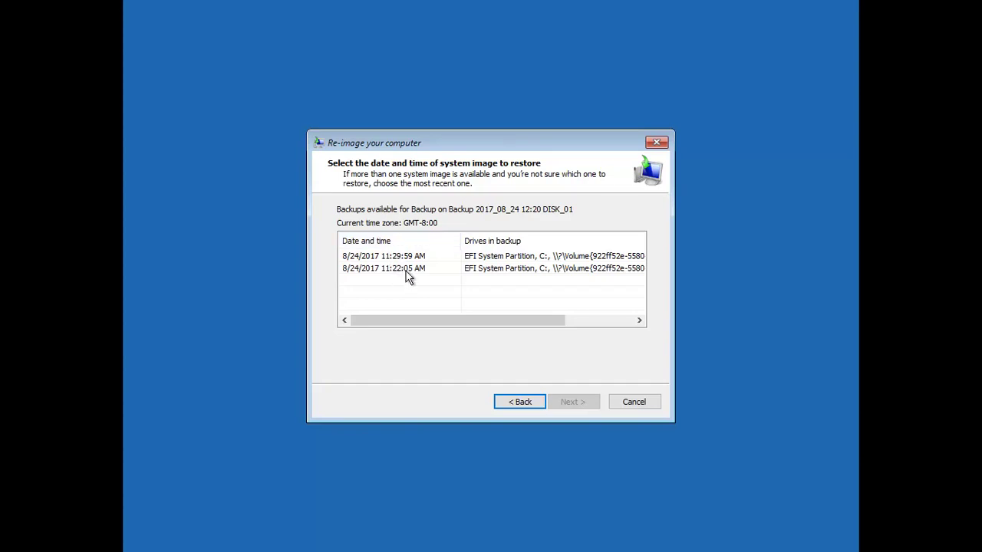
# - Restore the computer from the 8/24/2017 11:29:59 AM system image, keeping the default additional restore options
pyautogui.click(412, 256)
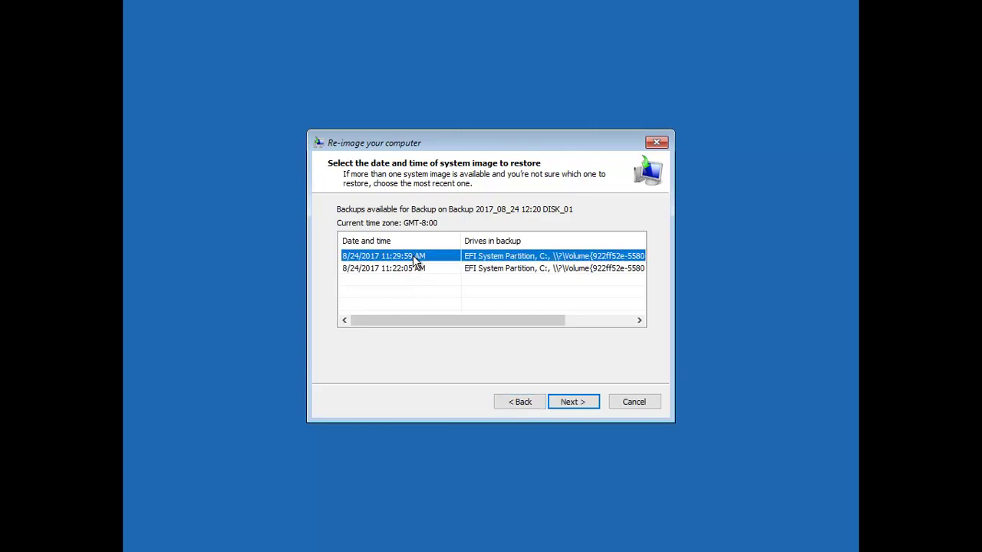
pyautogui.click(570, 407)
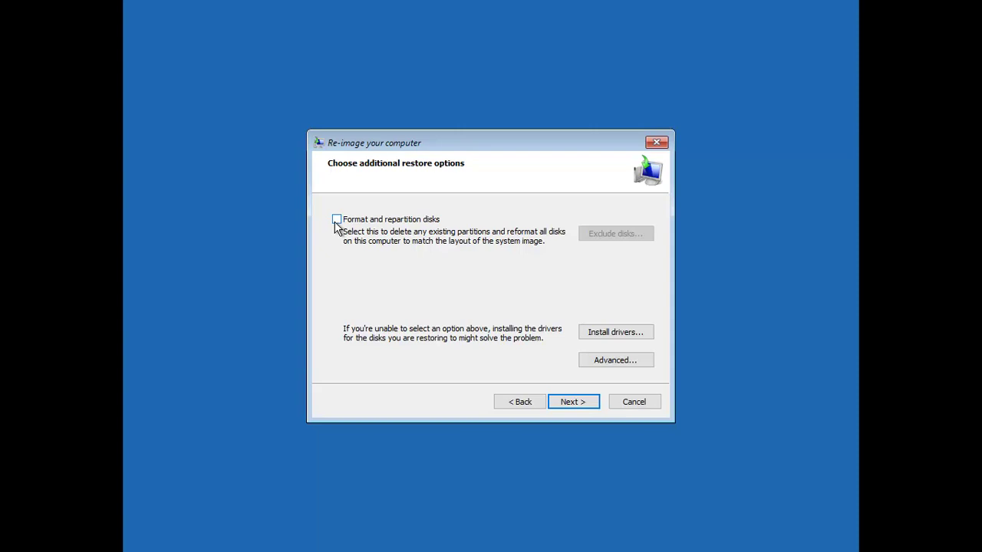
pyautogui.click(573, 402)
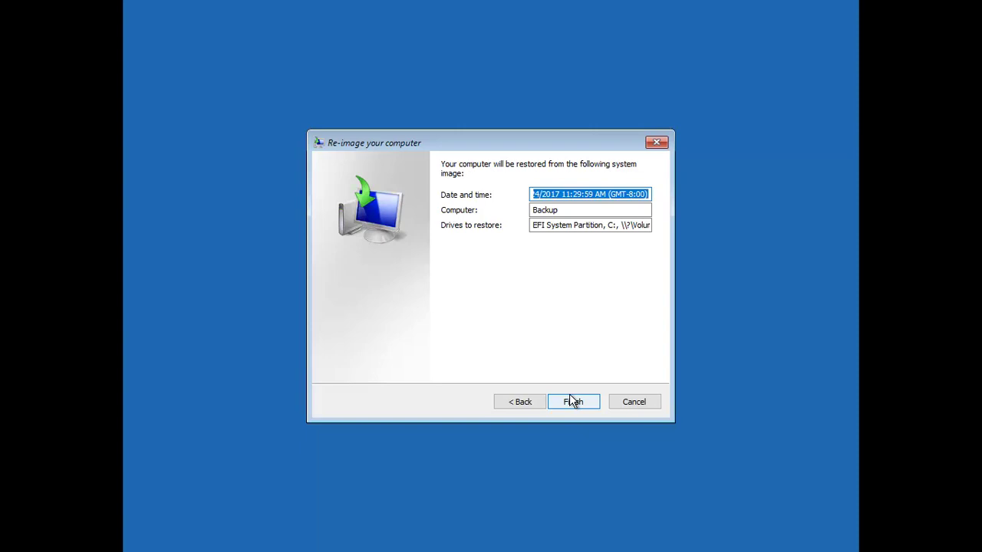
pyautogui.click(572, 401)
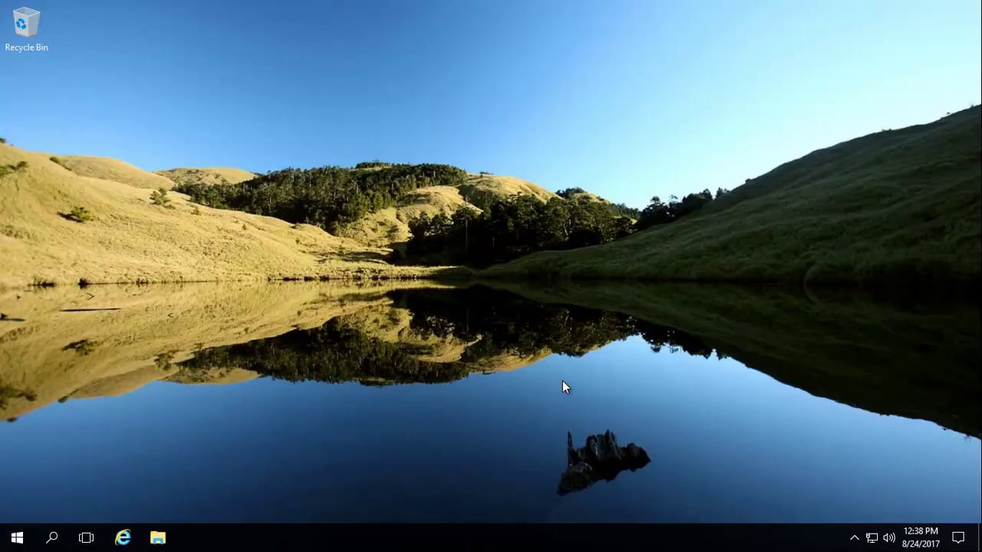
# - Search for msconfig and open System Configuration
pyautogui.click(17, 538)
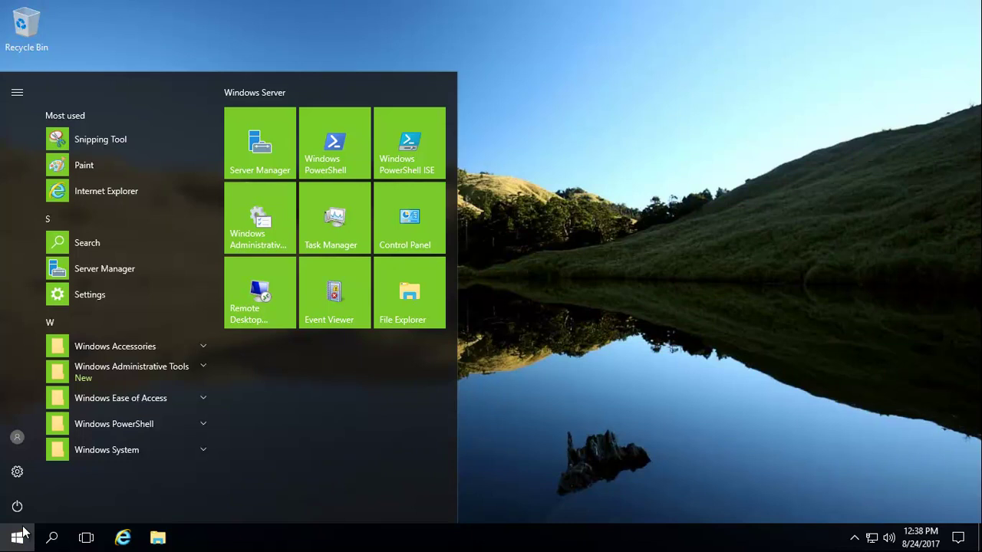
pyautogui.click(23, 474)
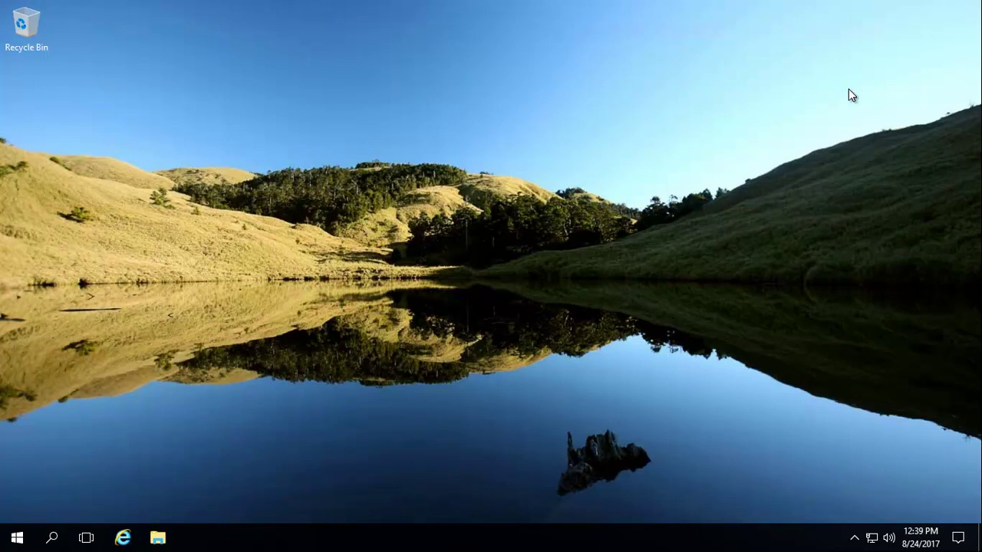
pyautogui.click(16, 542)
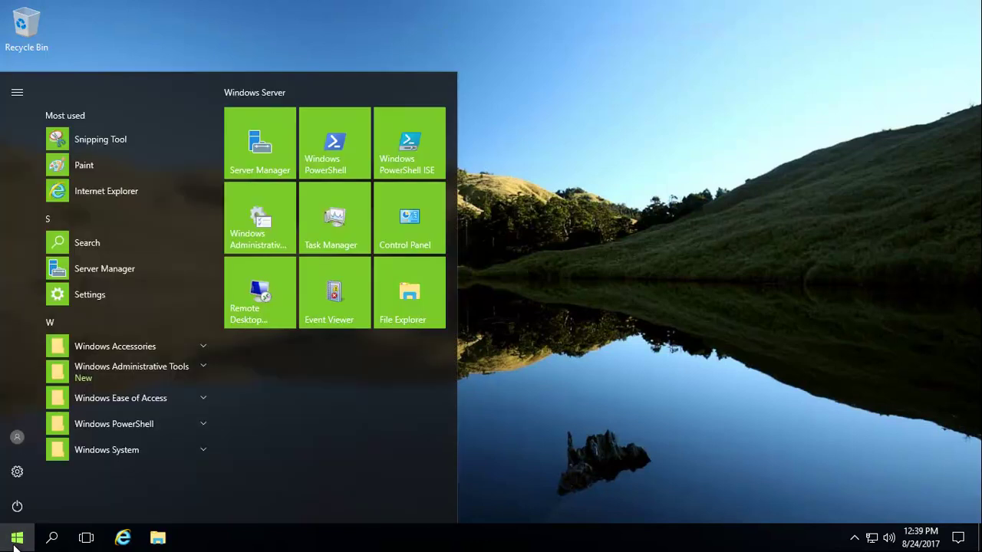
pyautogui.write('msconfig')
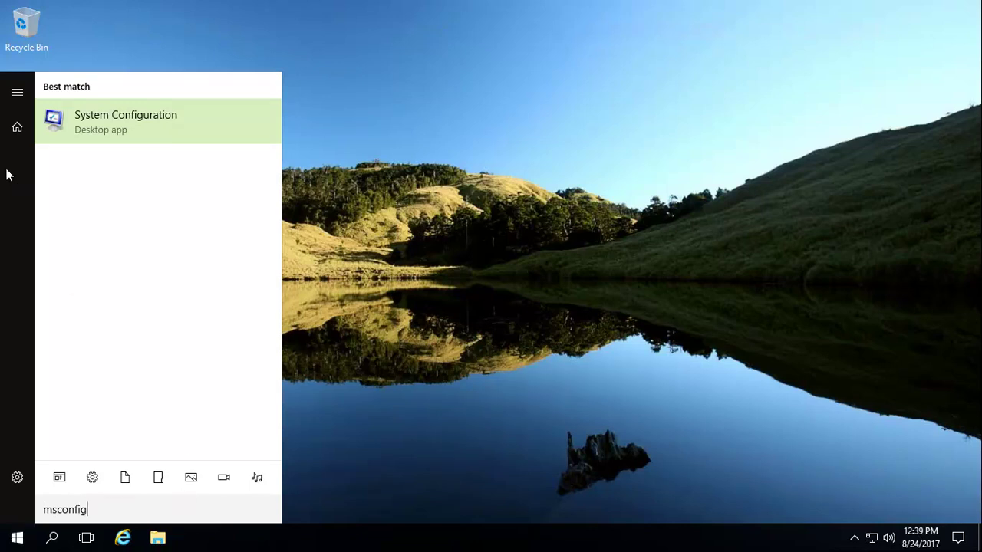
pyautogui.click(150, 125)
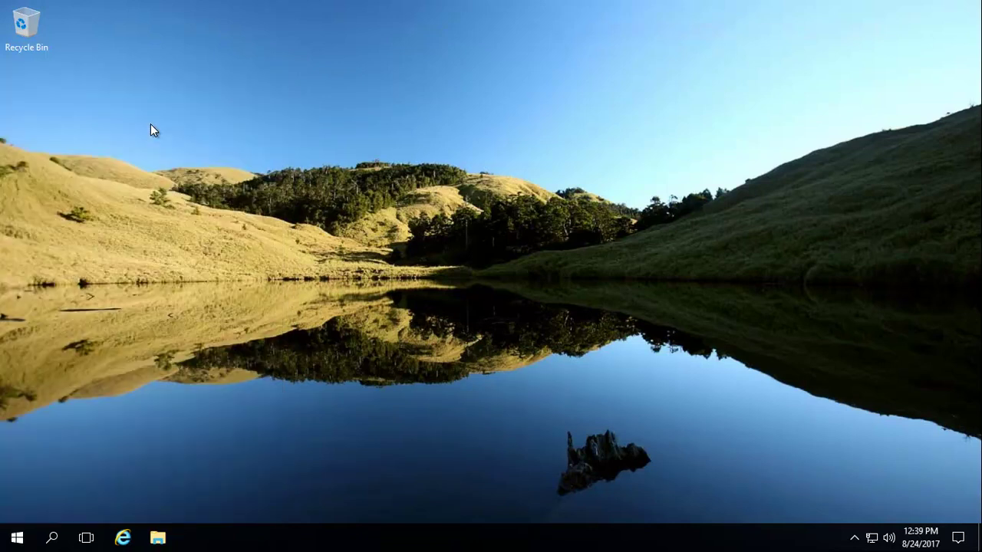
pyautogui.click(17, 538)
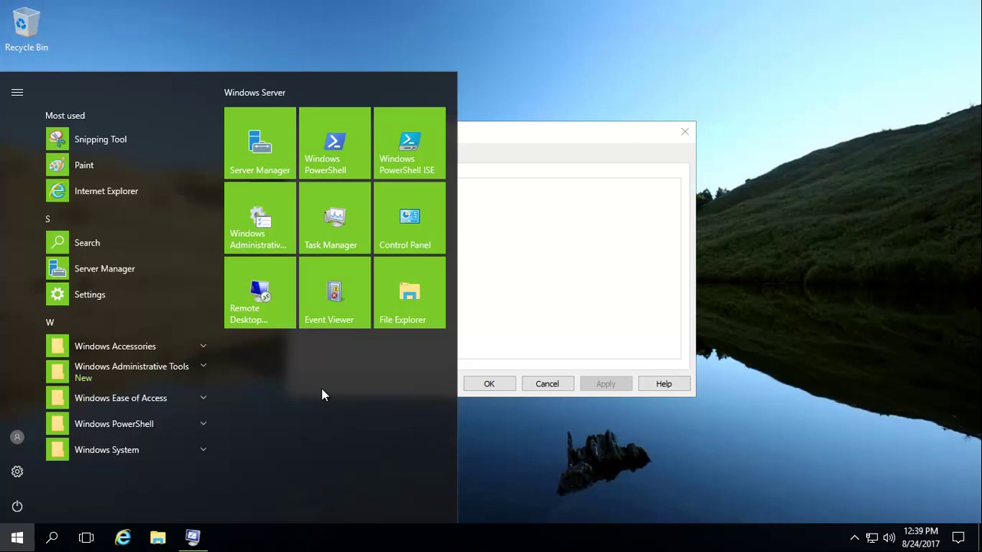
pyautogui.click(522, 140)
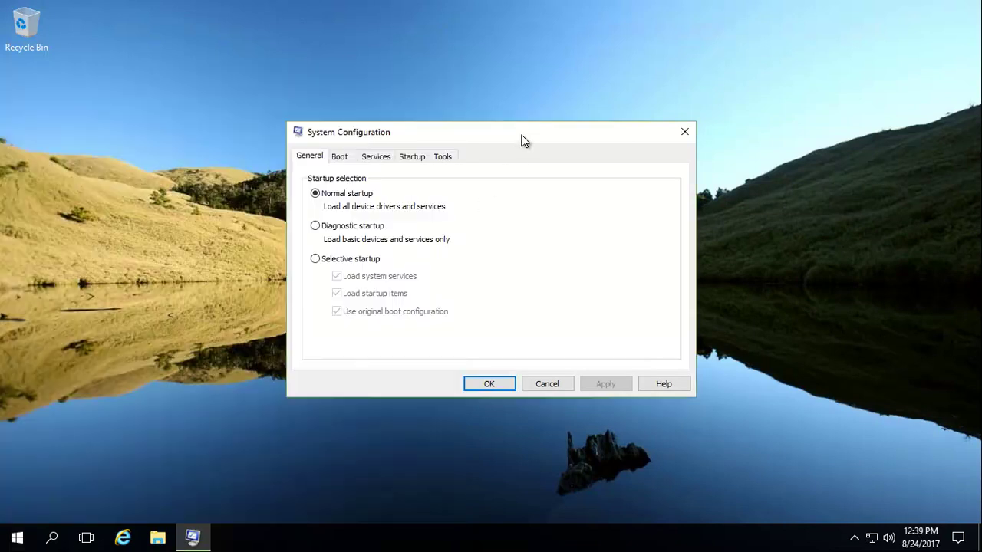
# - Enable Safe boot with the Active Directory repair option and restart the server to apply it
pyautogui.click(340, 159)
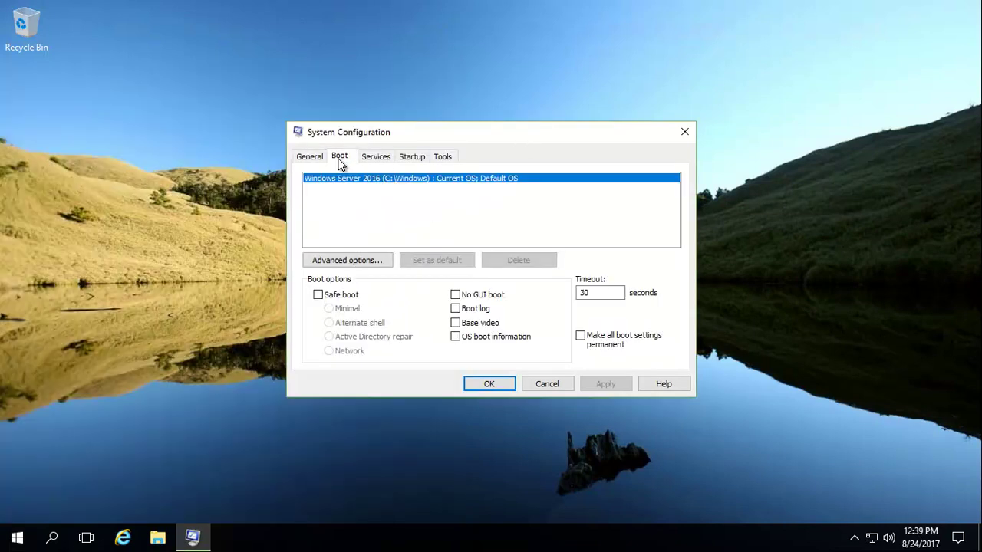
pyautogui.click(317, 296)
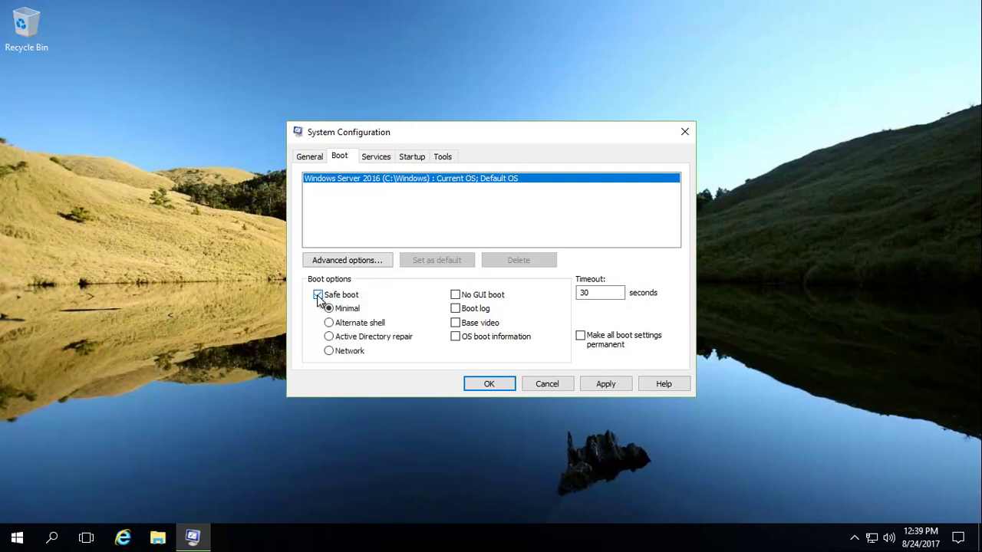
pyautogui.click(329, 338)
pyautogui.click(317, 296)
pyautogui.click(317, 296)
pyautogui.click(318, 295)
pyautogui.click(317, 295)
pyautogui.click(317, 296)
pyautogui.click(317, 295)
pyautogui.click(490, 385)
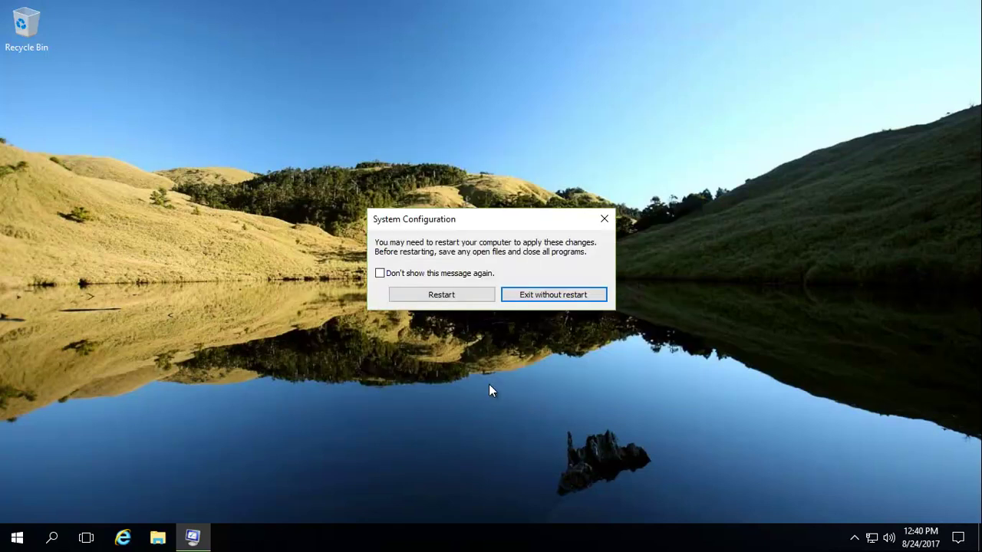
pyautogui.click(465, 299)
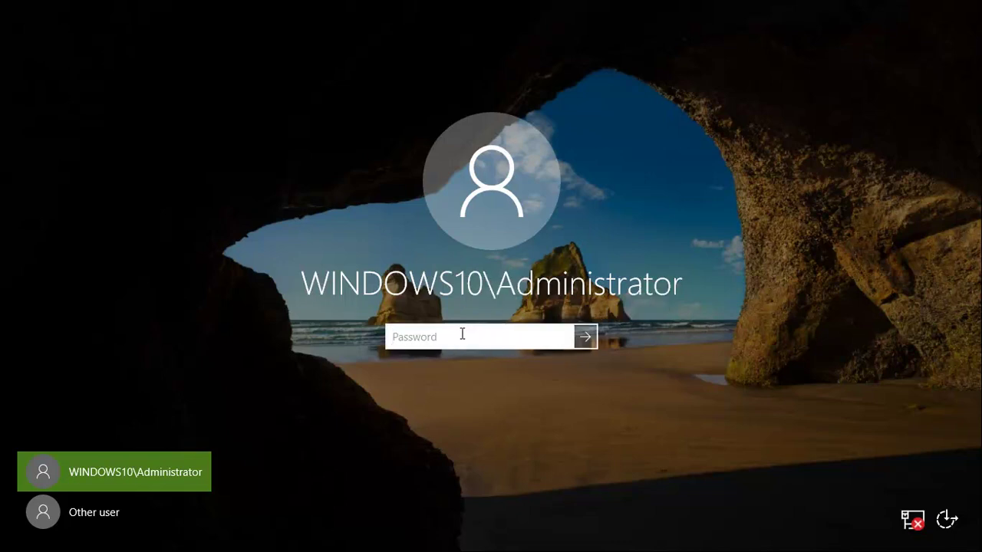
# - Sign in as another user with the local account Backup\Administrator and enter the account password
pyautogui.press('Return')
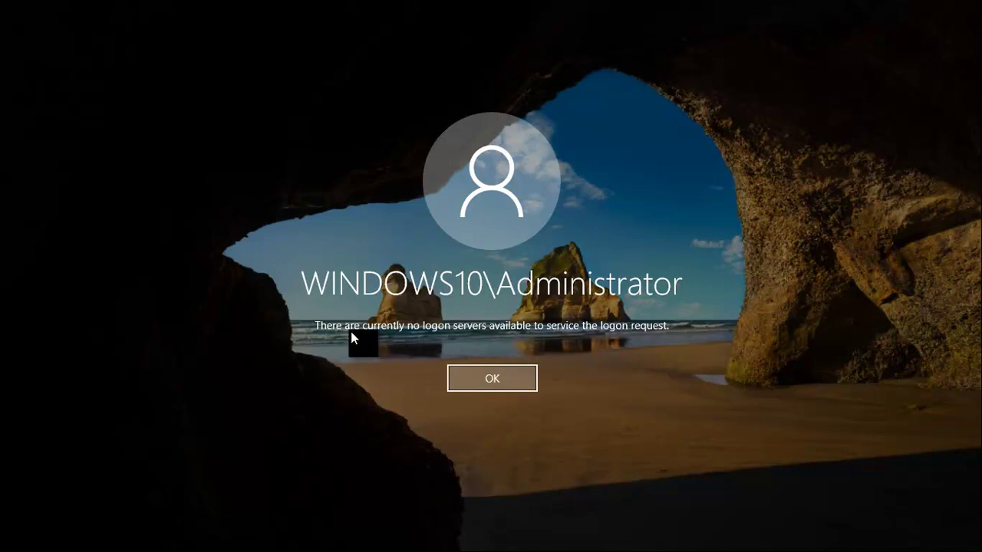
pyautogui.click(478, 372)
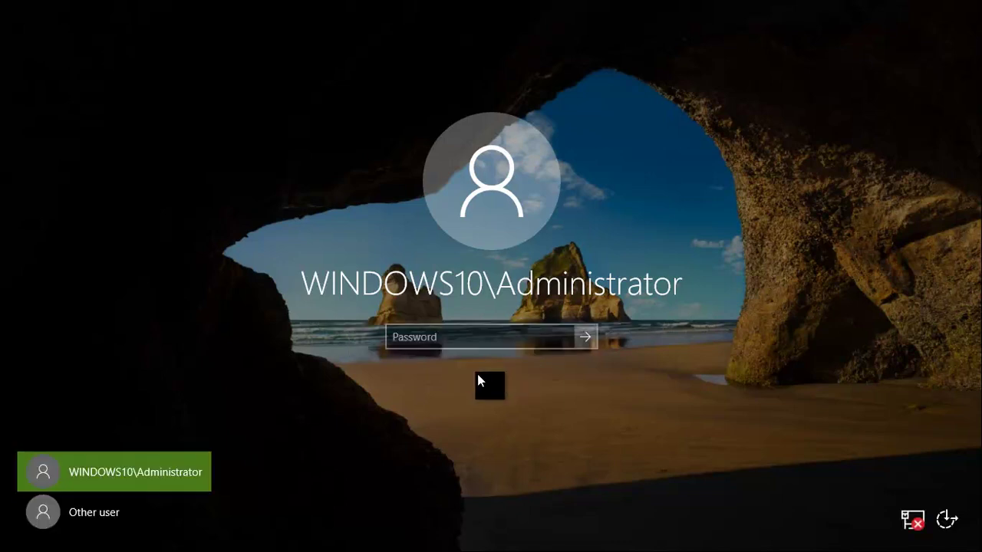
pyautogui.click(92, 521)
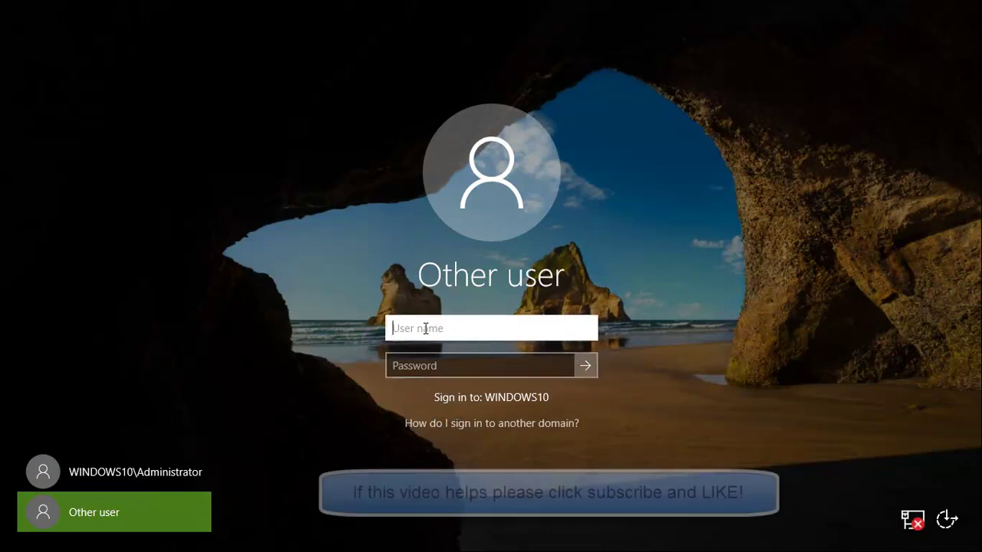
pyautogui.write('B')
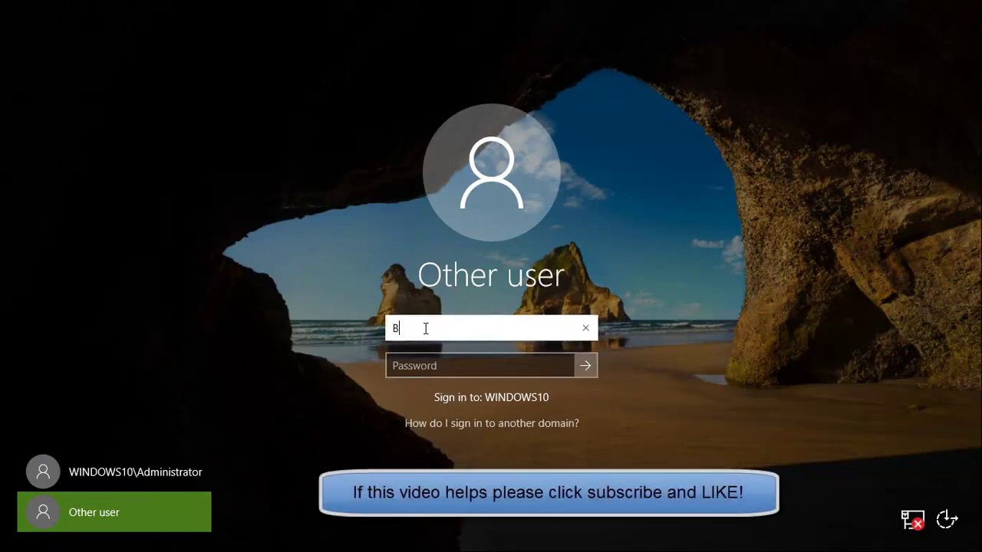
pyautogui.write('ackup\\')
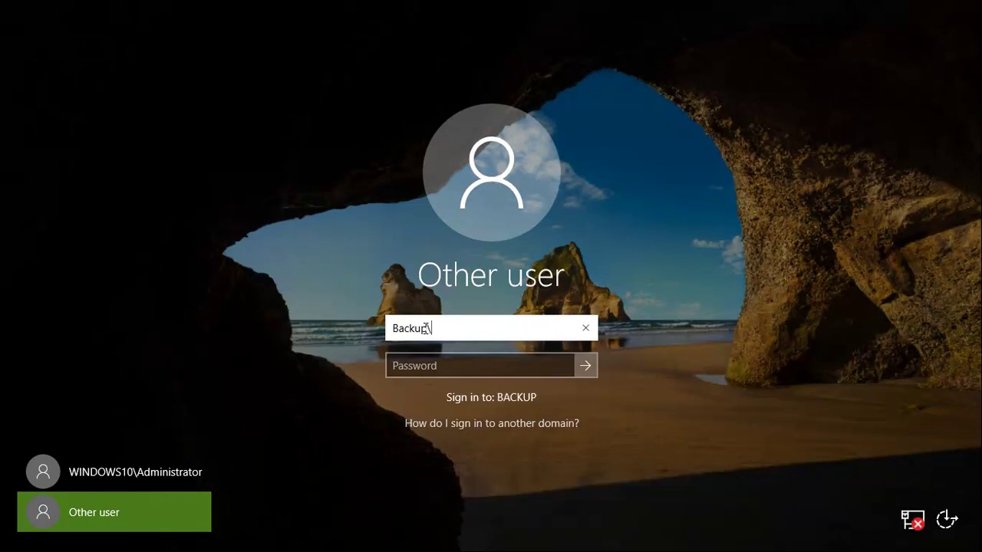
pyautogui.write('Ad')
pyautogui.write('ministrator')
pyautogui.click(441, 366)
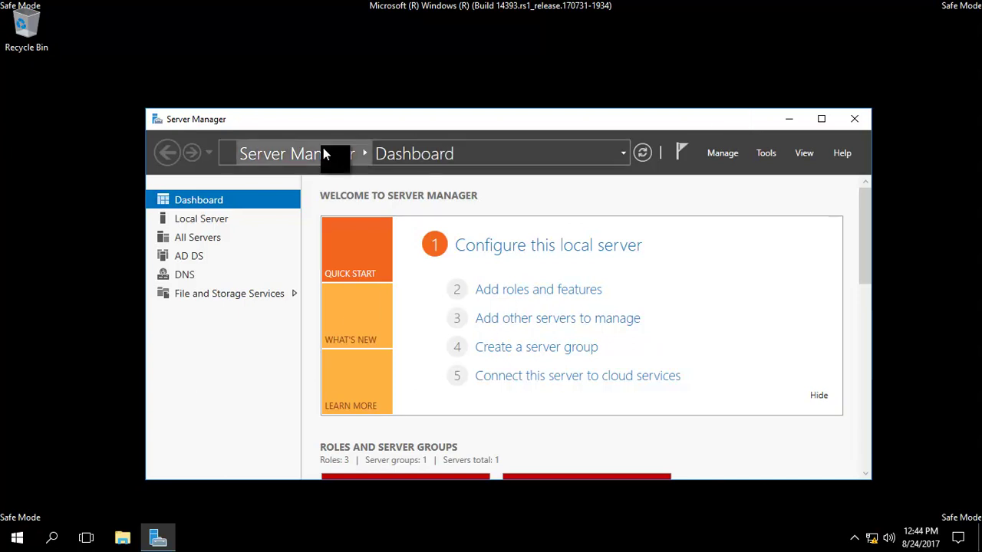
# - Look through the roles and server groups on the Server Manager dashboard and open Windows Server Backup
pyautogui.click(17, 538)
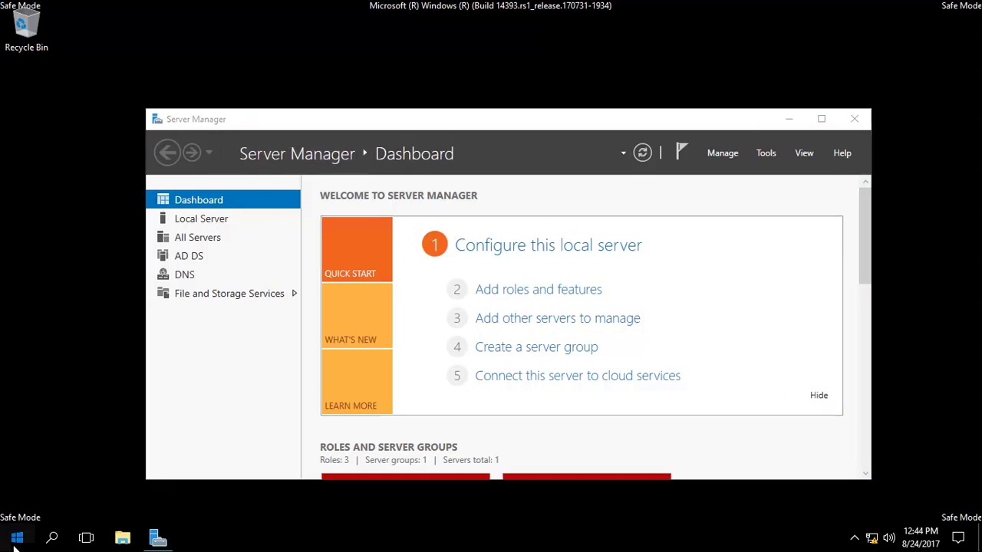
pyautogui.click(677, 116)
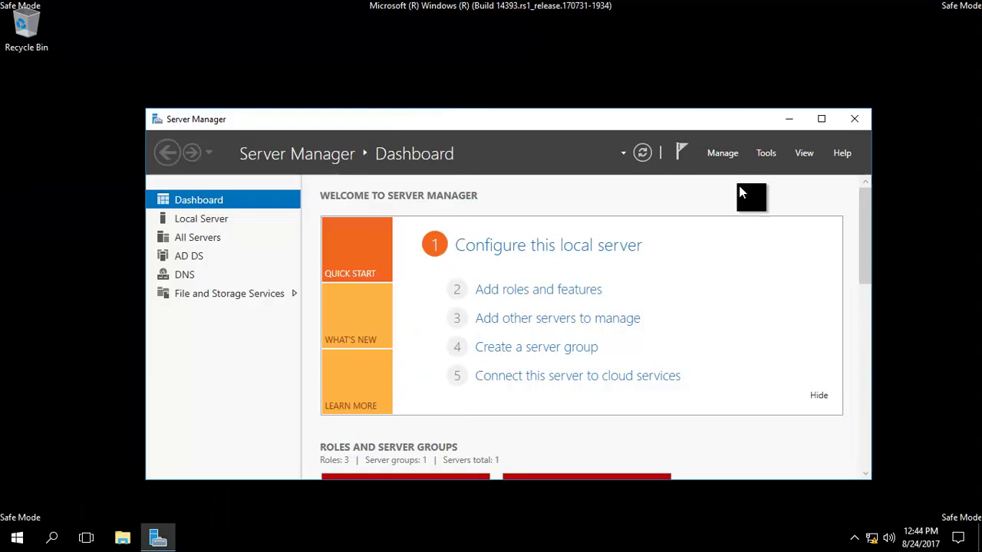
pyautogui.scroll(-3, 867, 257)
pyautogui.scroll(-1, 867, 259)
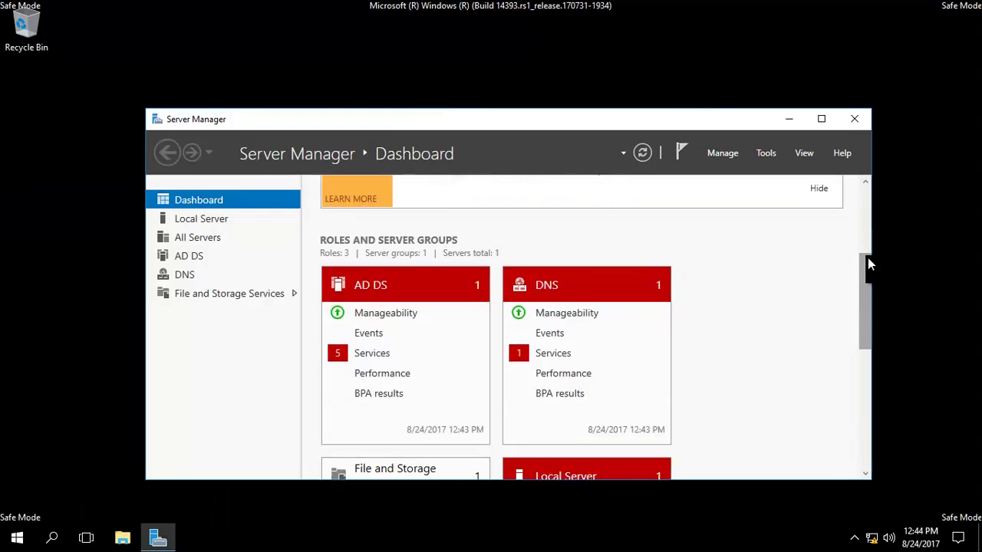
pyautogui.scroll(-3, 867, 262)
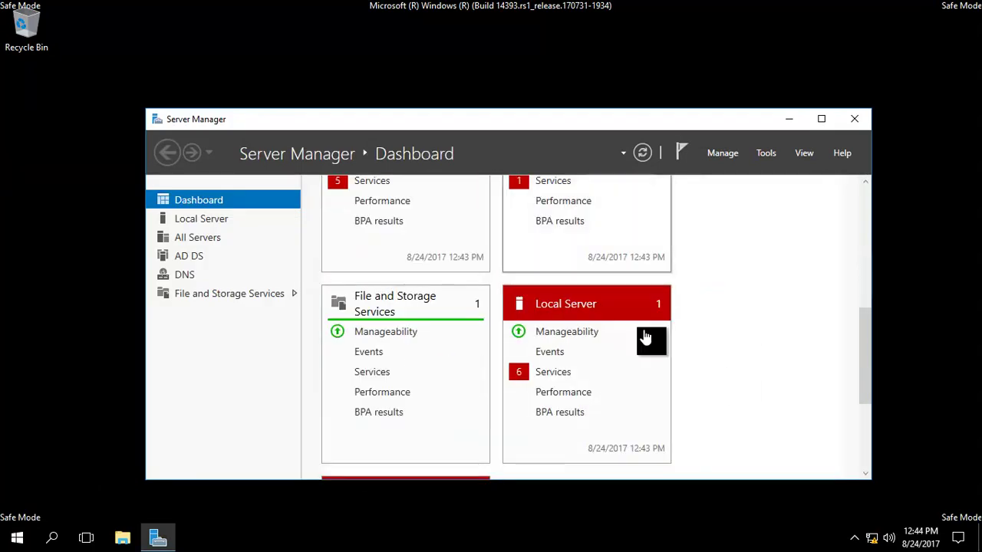
pyautogui.scroll(7, 798, 363)
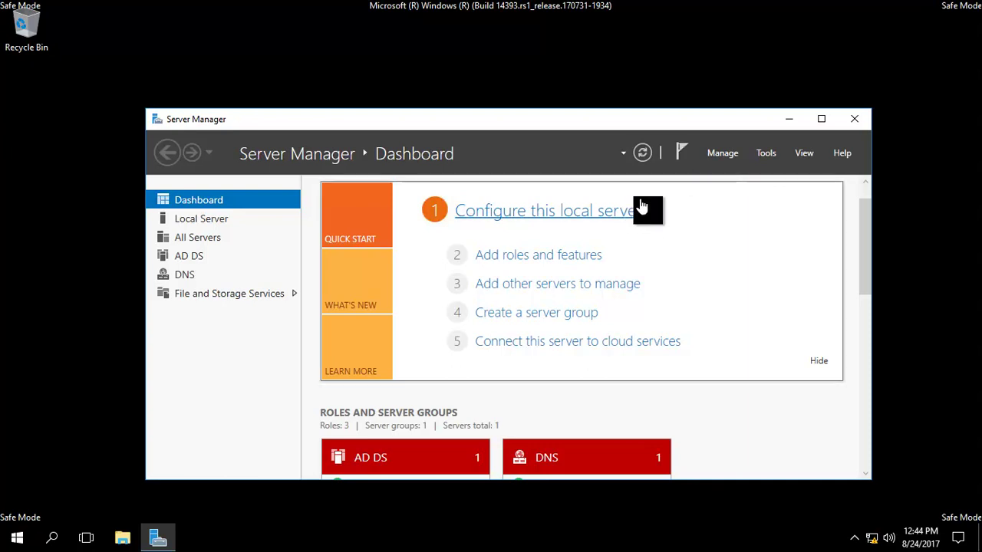
pyautogui.click(765, 153)
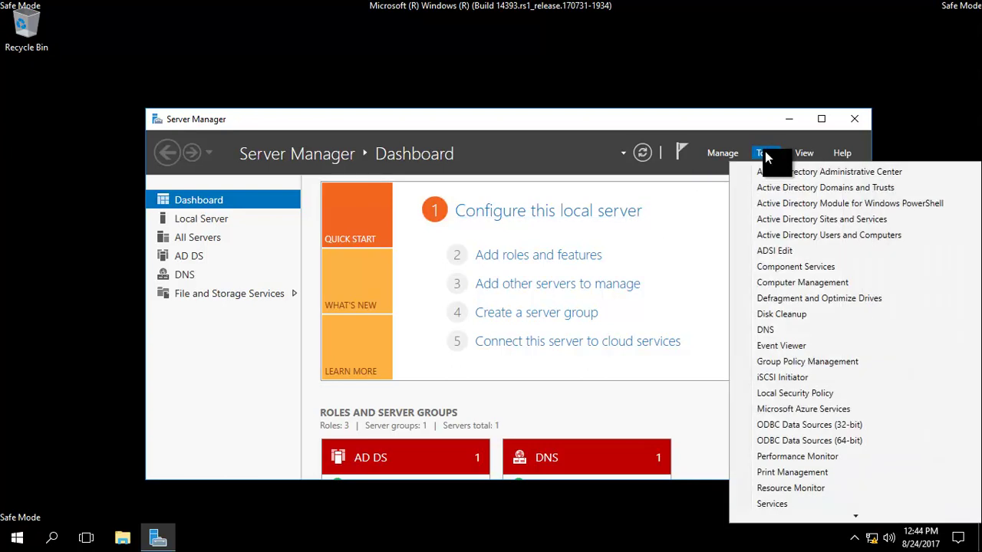
pyautogui.scroll(-2, 819, 345)
pyautogui.scroll(-2, 820, 350)
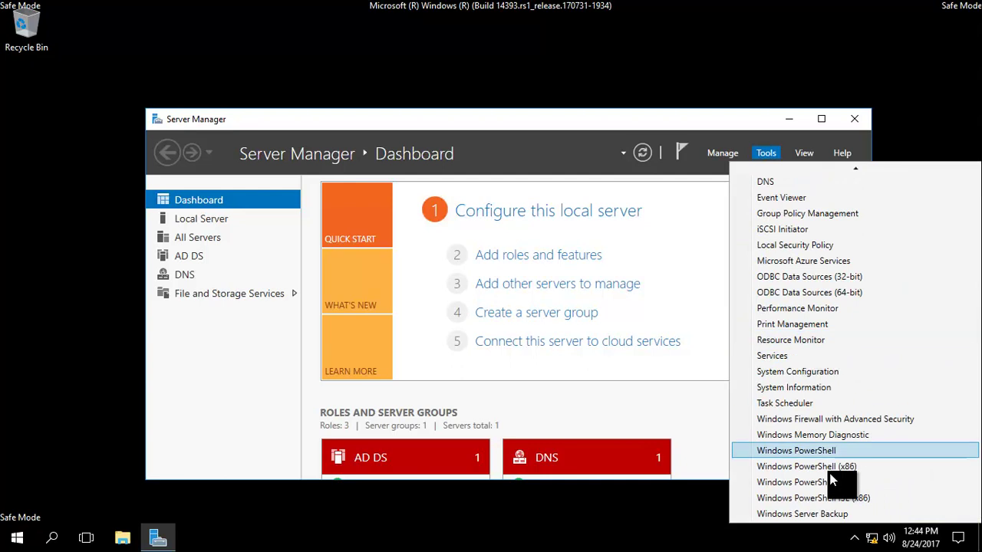
pyautogui.click(813, 516)
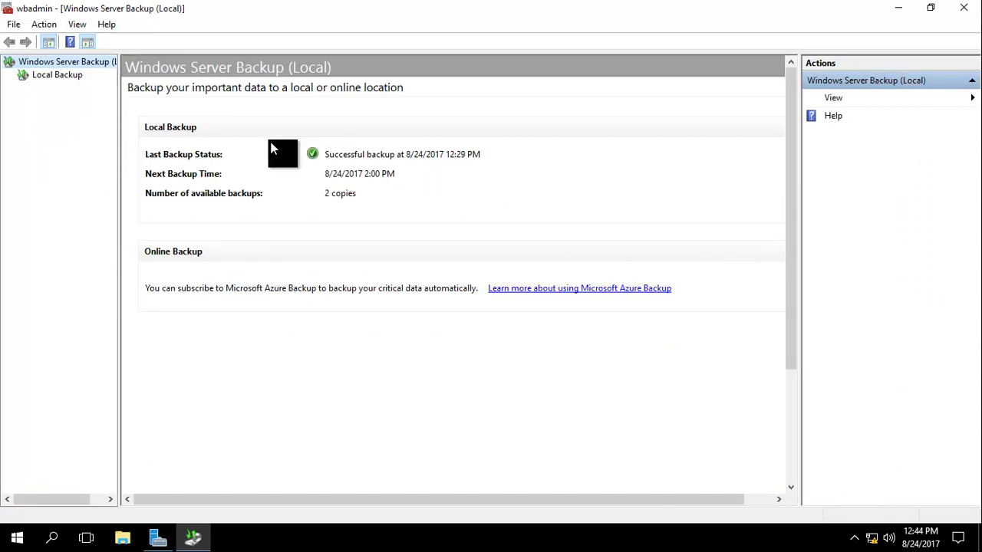
# - Start a Local Backup recovery from this server using the 8/24/2017 12:29 PM backup and continue to the recovery type selection
pyautogui.click(67, 78)
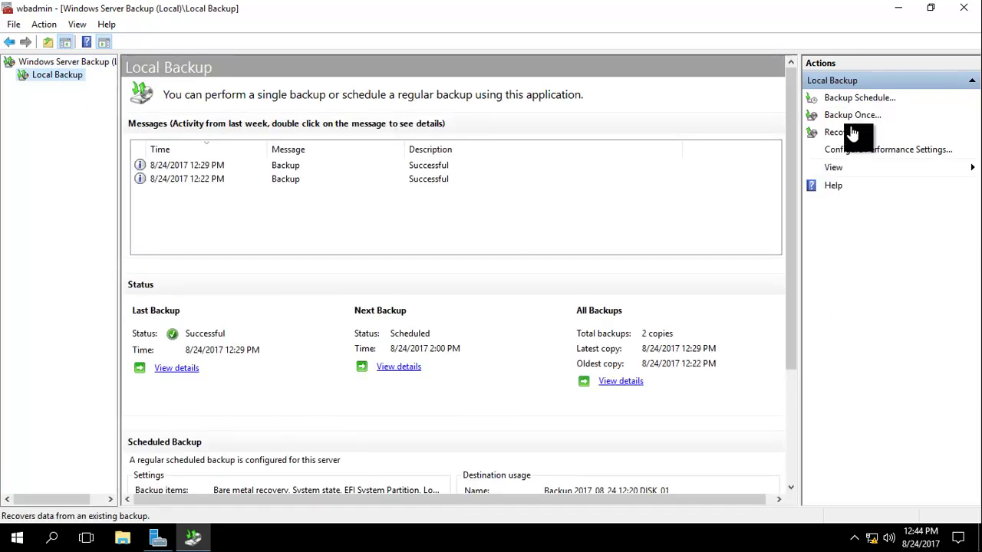
pyautogui.click(846, 131)
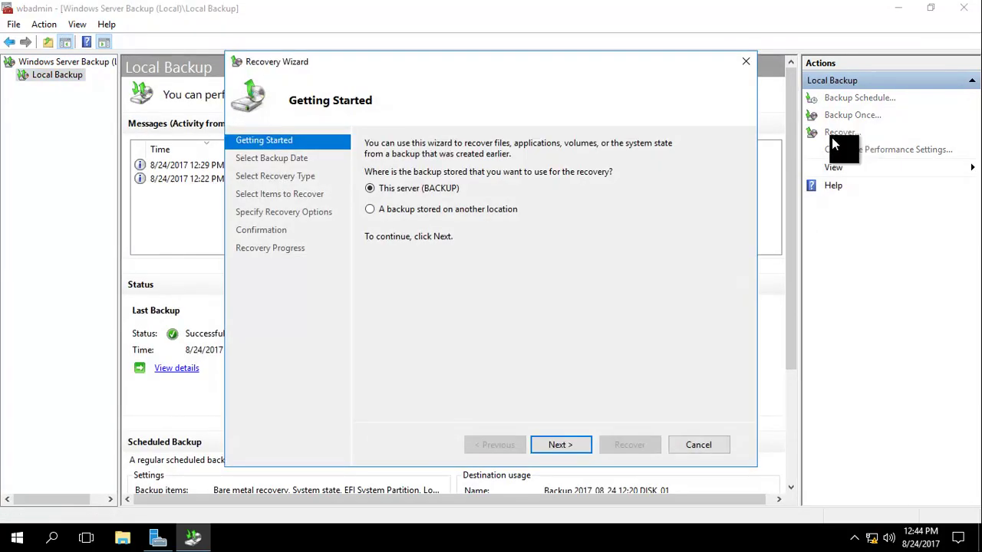
pyautogui.click(566, 447)
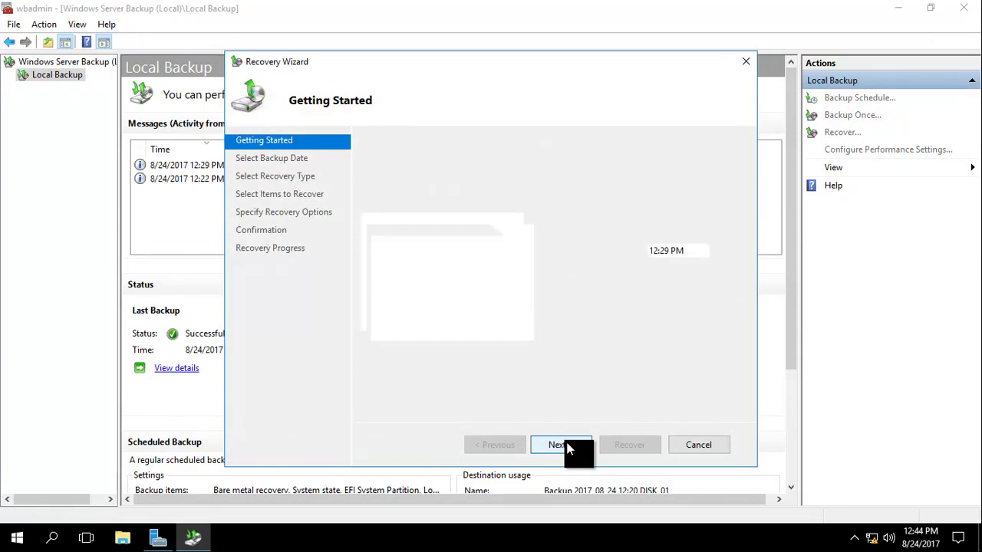
pyautogui.click(694, 252)
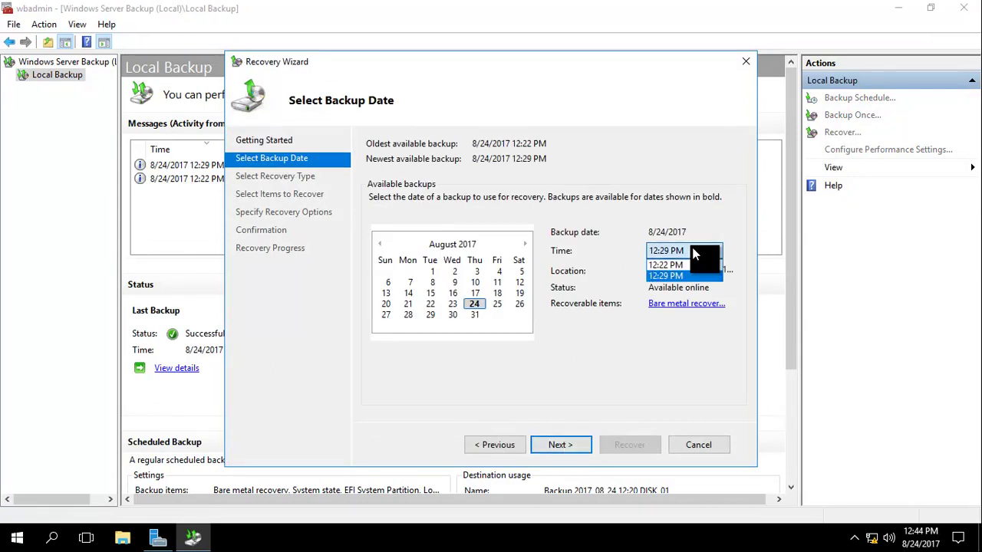
pyautogui.click(690, 276)
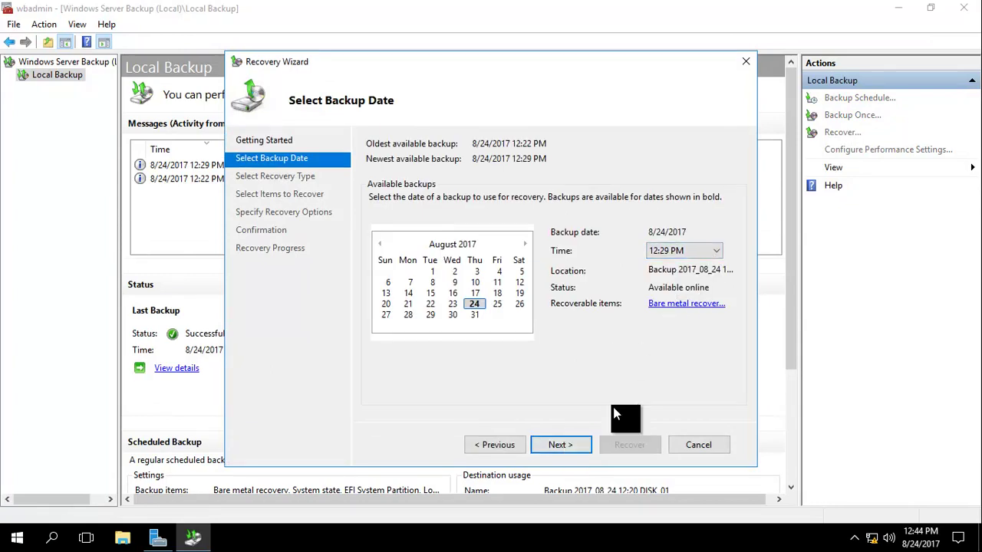
pyautogui.click(566, 448)
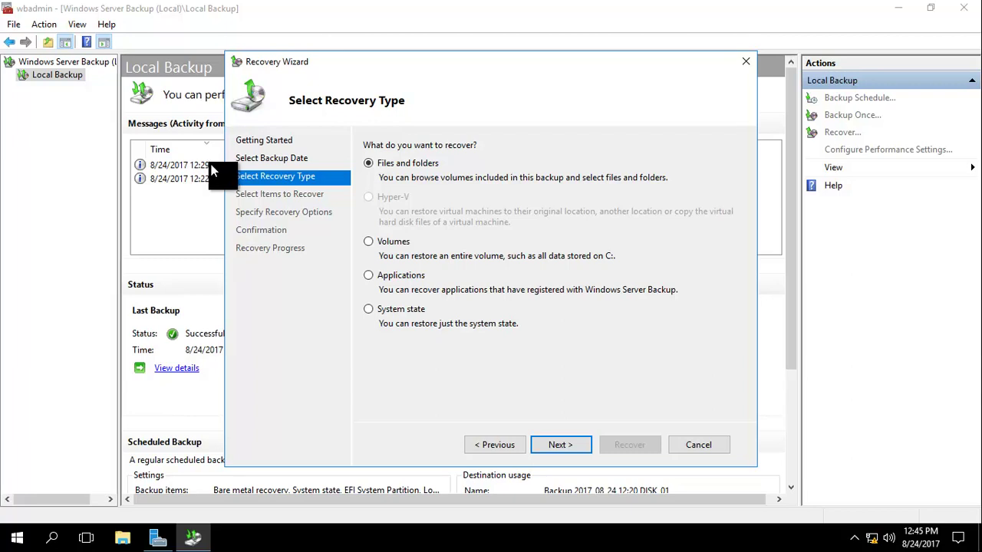
# - Choose a system state recovery to the original location with an authoritative restore of Active Directory files, and accept the re-synchronization note
pyautogui.click(368, 307)
pyautogui.click(559, 445)
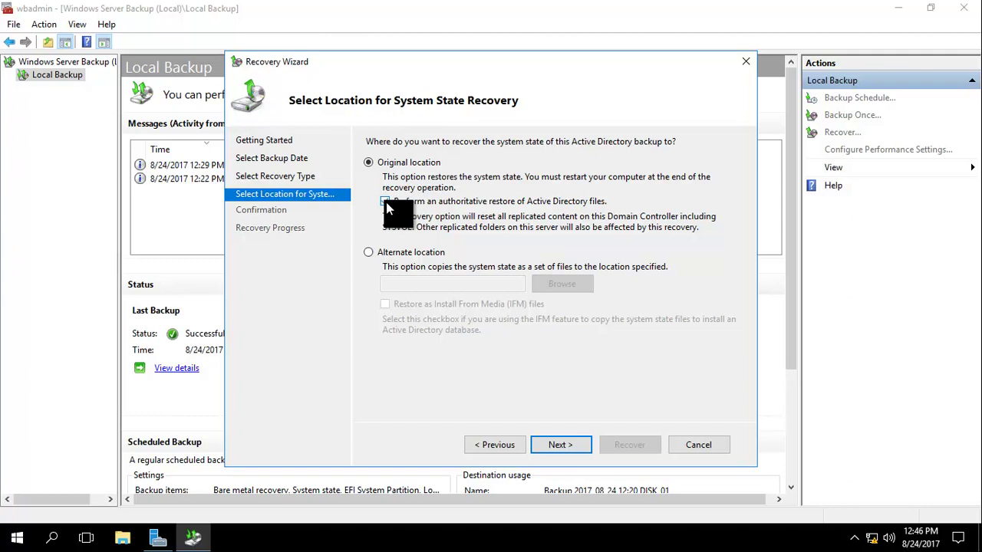
pyautogui.click(386, 202)
pyautogui.click(562, 445)
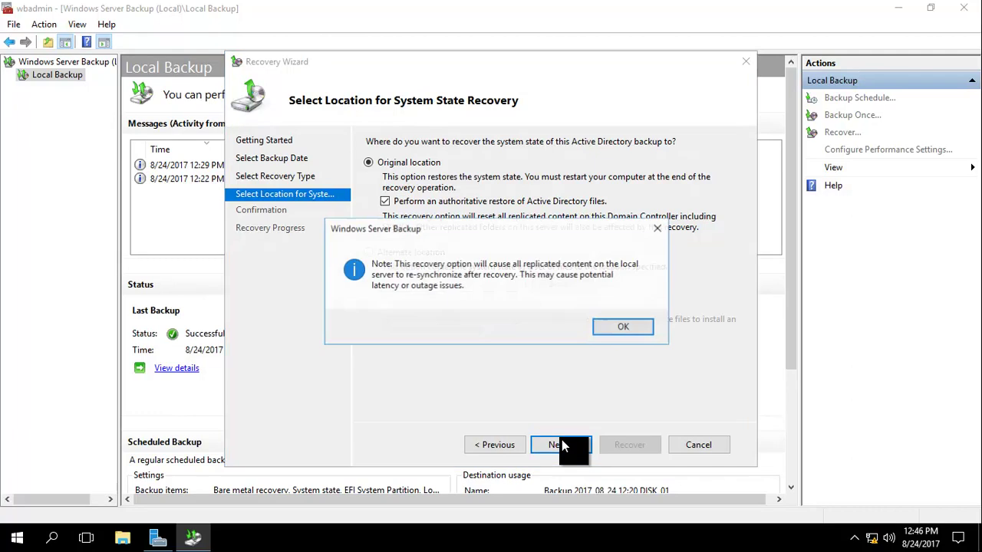
pyautogui.click(623, 327)
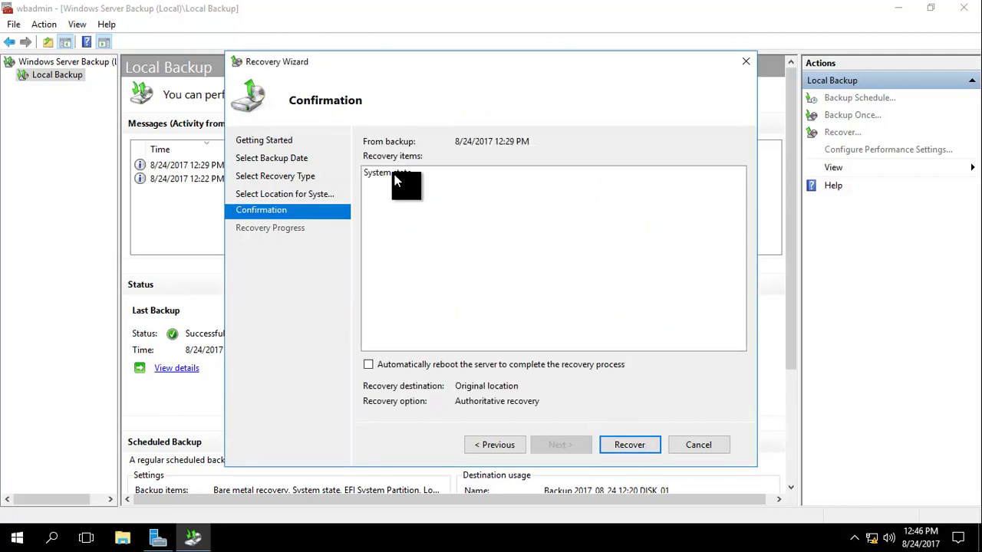
# - Start the system state recovery without automatic reboot, agree to continue, and check the progress of the recovery items
pyautogui.click(622, 444)
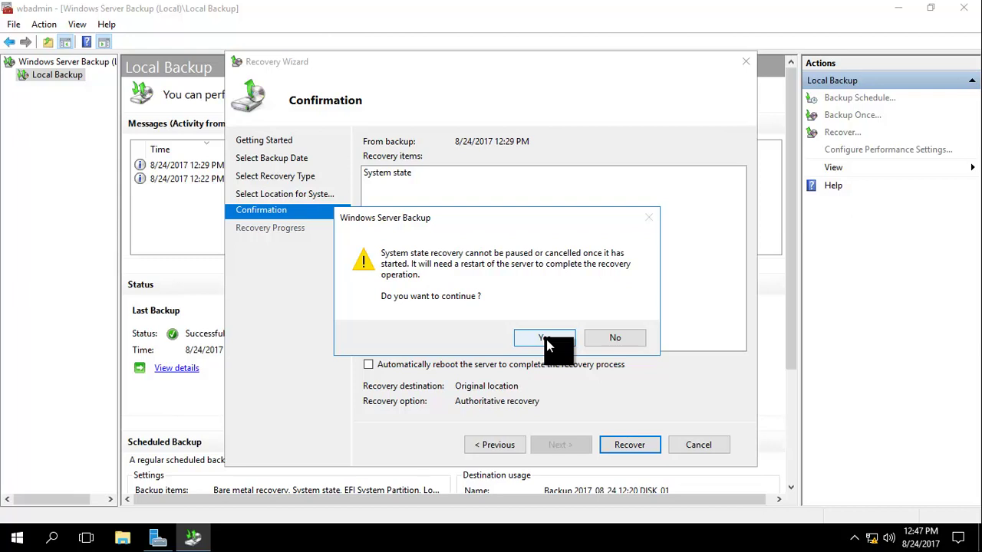
pyautogui.click(545, 338)
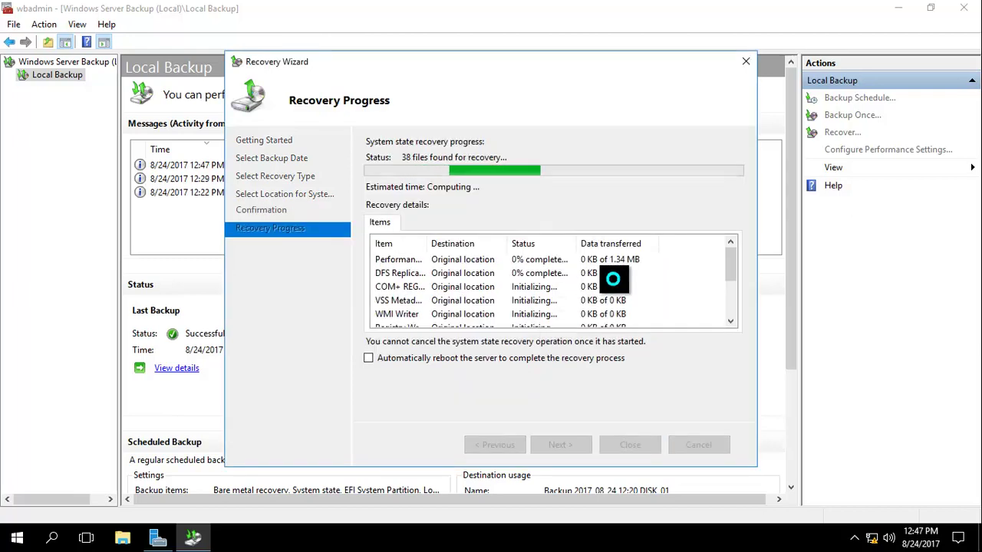
pyautogui.scroll(-2, 613, 279)
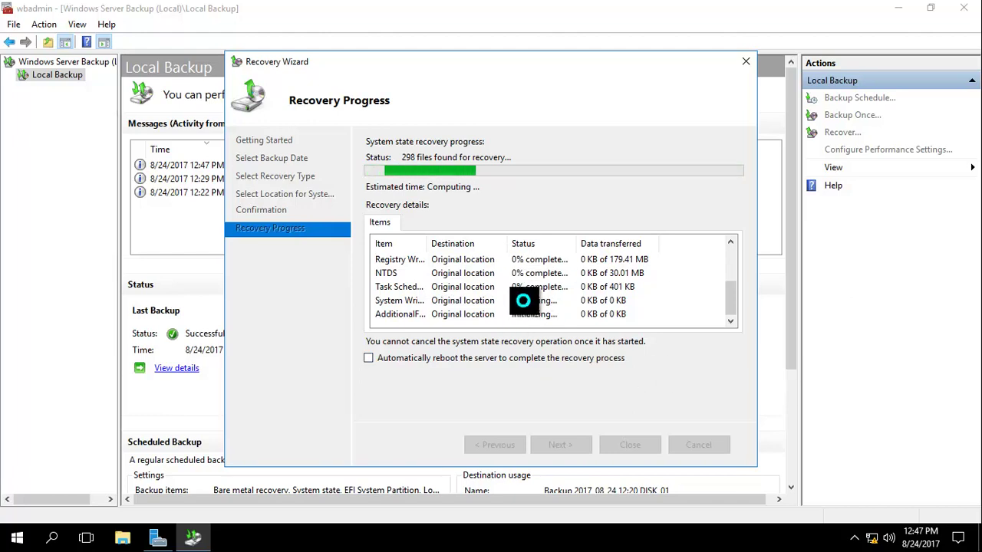
# - Open System Configuration from the Administrative Tools, turn off Safe boot, and apply the change by exiting without a restart
pyautogui.click(17, 542)
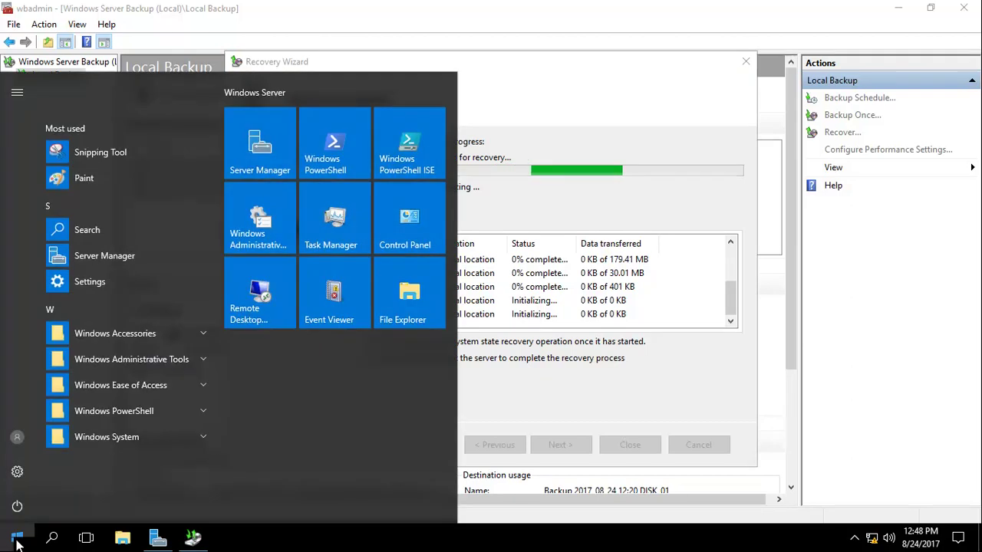
pyautogui.click(268, 220)
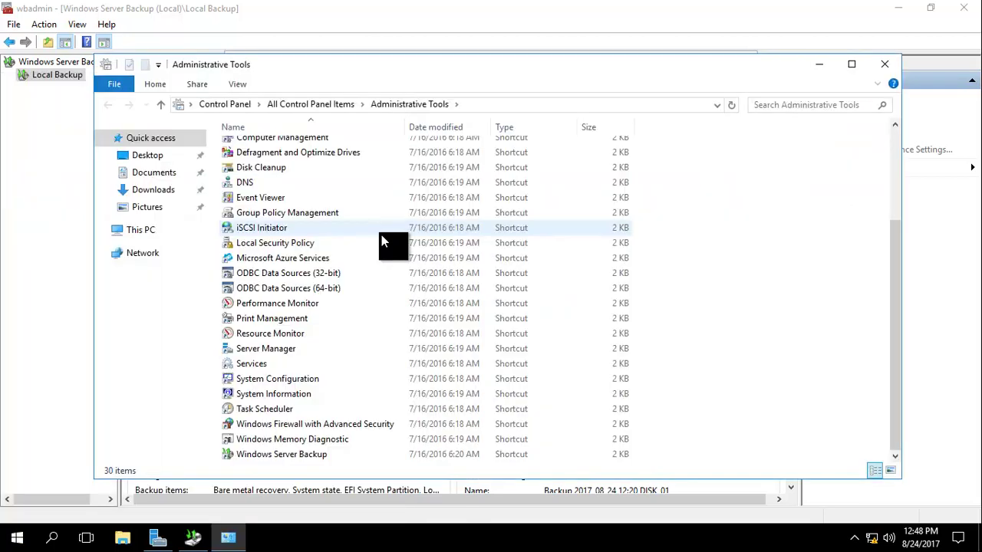
pyautogui.doubleClick(265, 379)
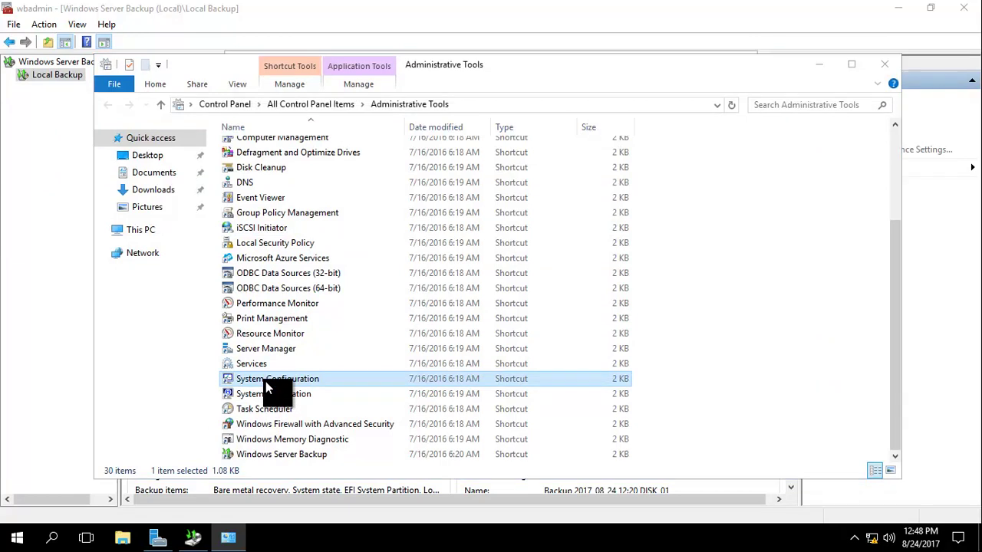
pyautogui.click(888, 67)
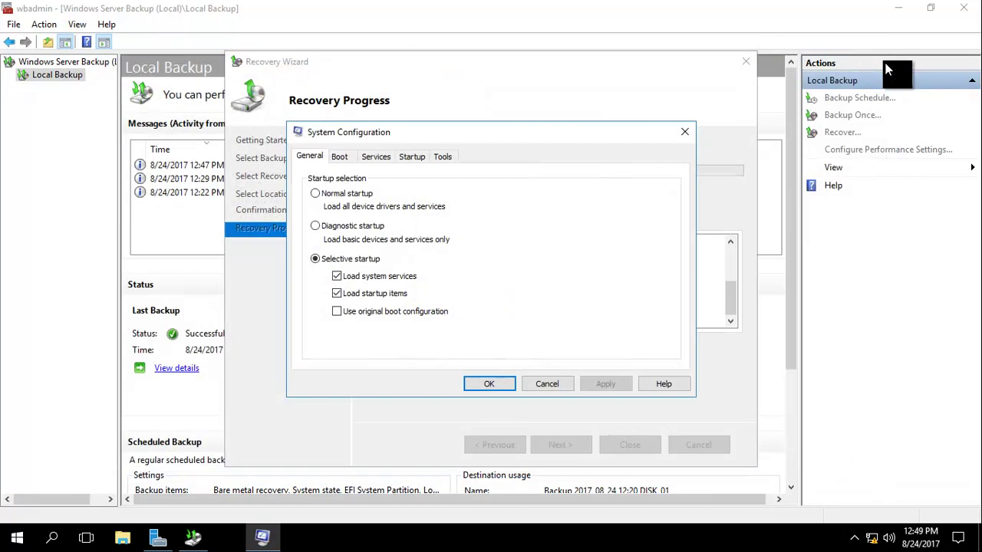
pyautogui.click(343, 157)
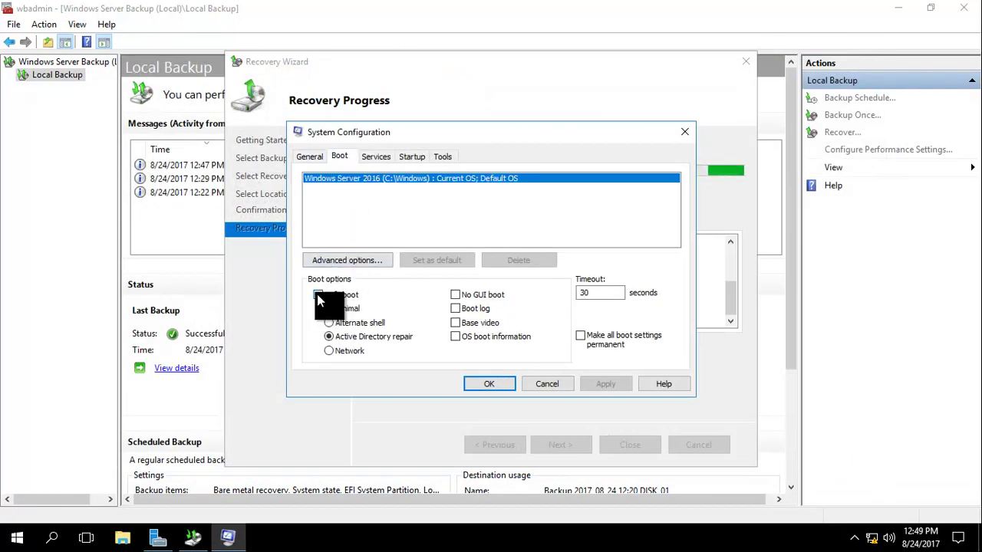
pyautogui.click(318, 295)
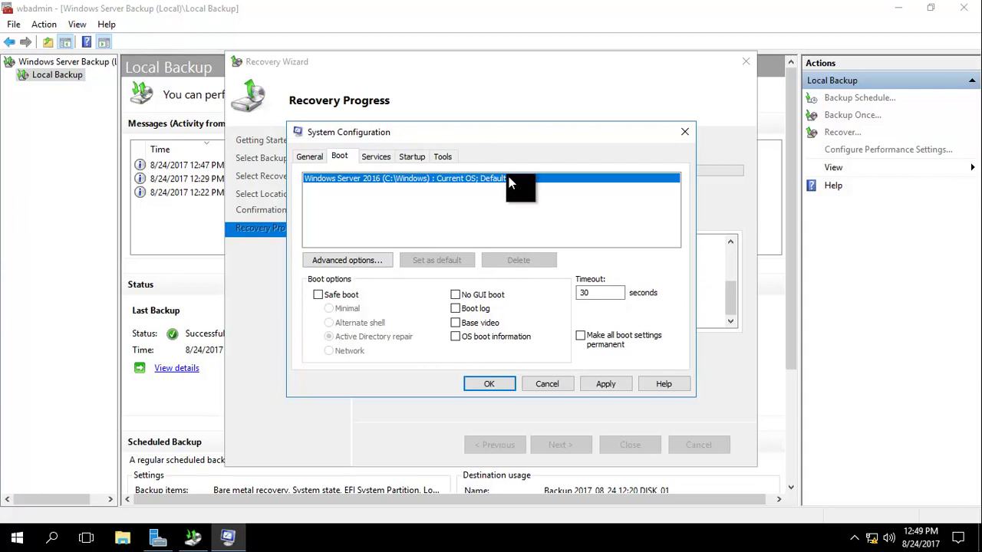
pyautogui.click(742, 208)
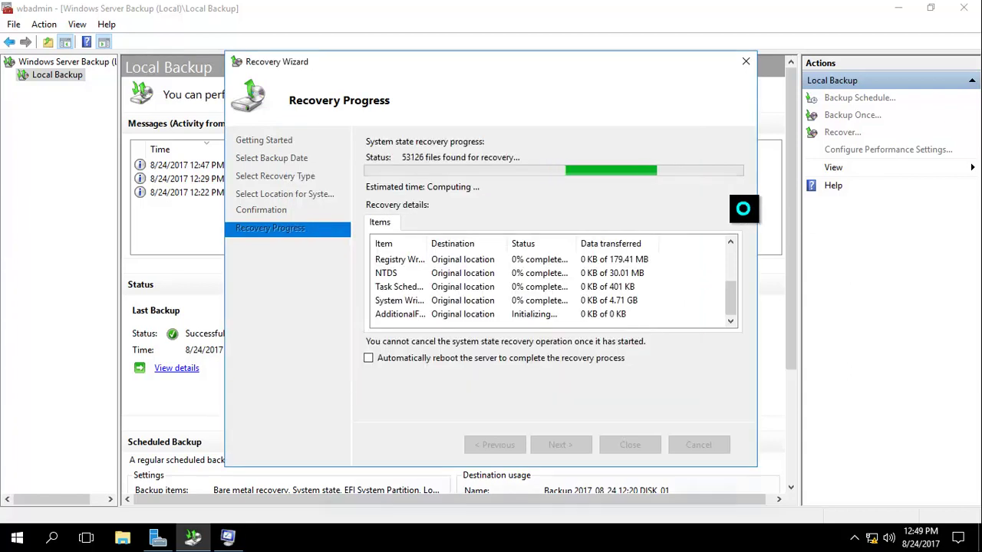
pyautogui.click(227, 537)
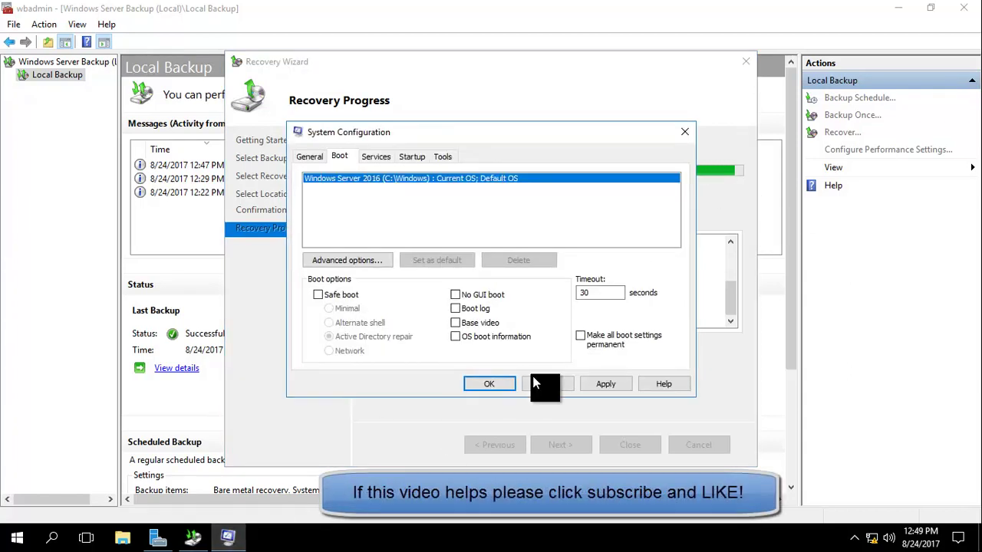
pyautogui.click(490, 385)
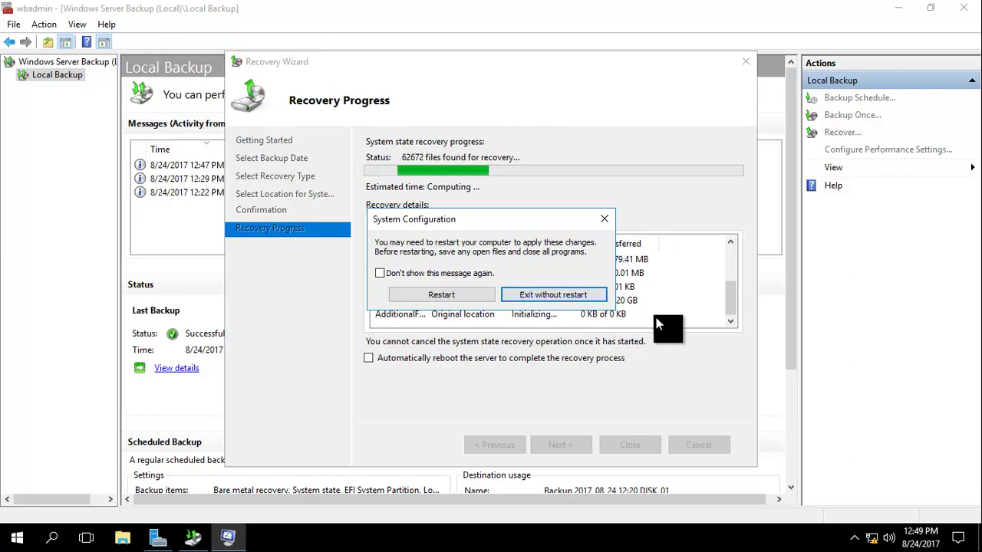
pyautogui.click(551, 295)
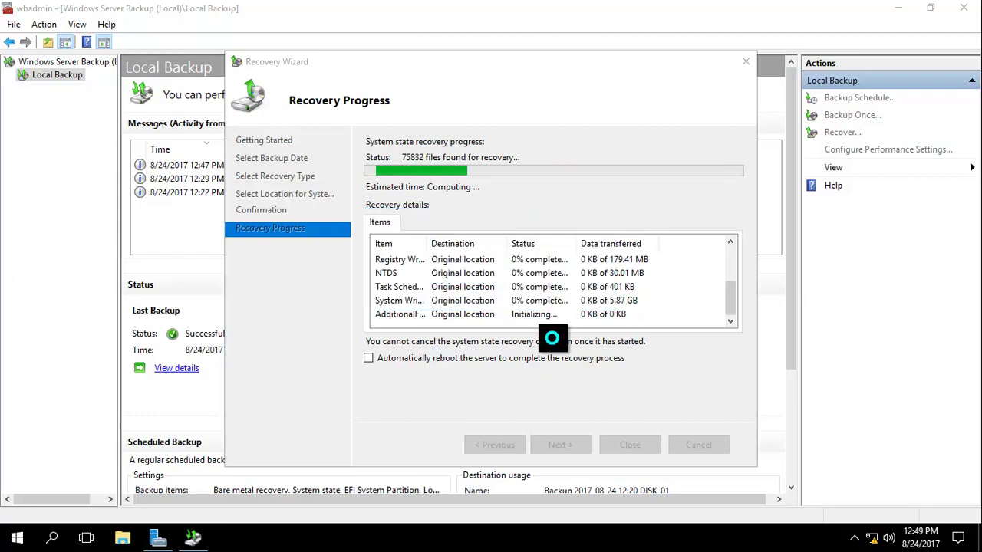